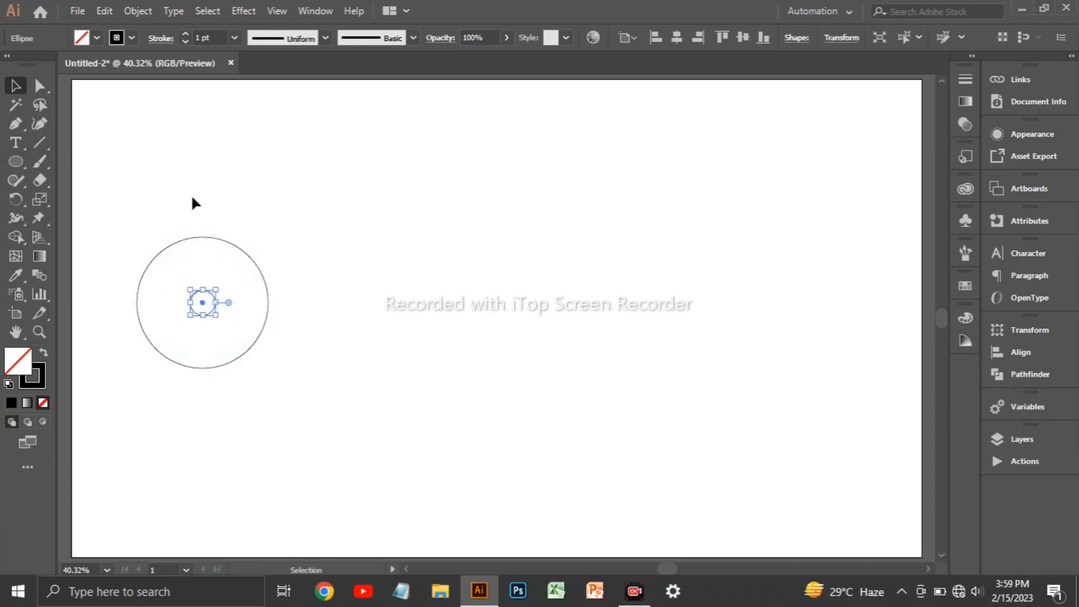
Step: Duplicate the large and small concentric circles in front and place the copy level with the originals, farther right on the artboard
{"action": "left_click_drag", "start_coordinate": [153, 207], "coordinate": [265, 354]}
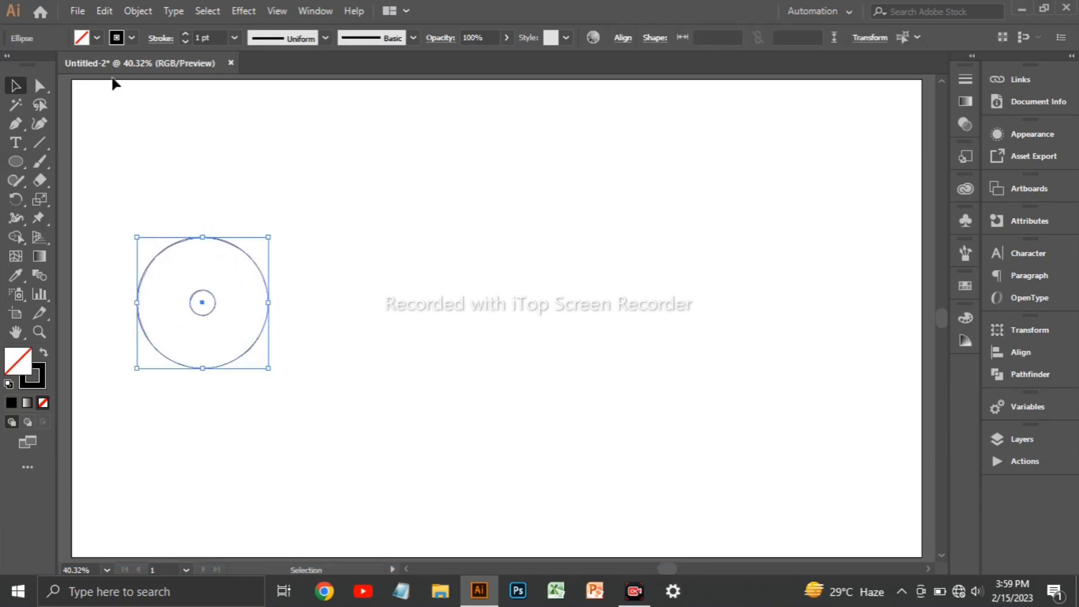
{"action": "left_click", "coordinate": [107, 12]}
{"action": "left_click", "coordinate": [118, 86]}
{"action": "left_click", "coordinate": [102, 13]}
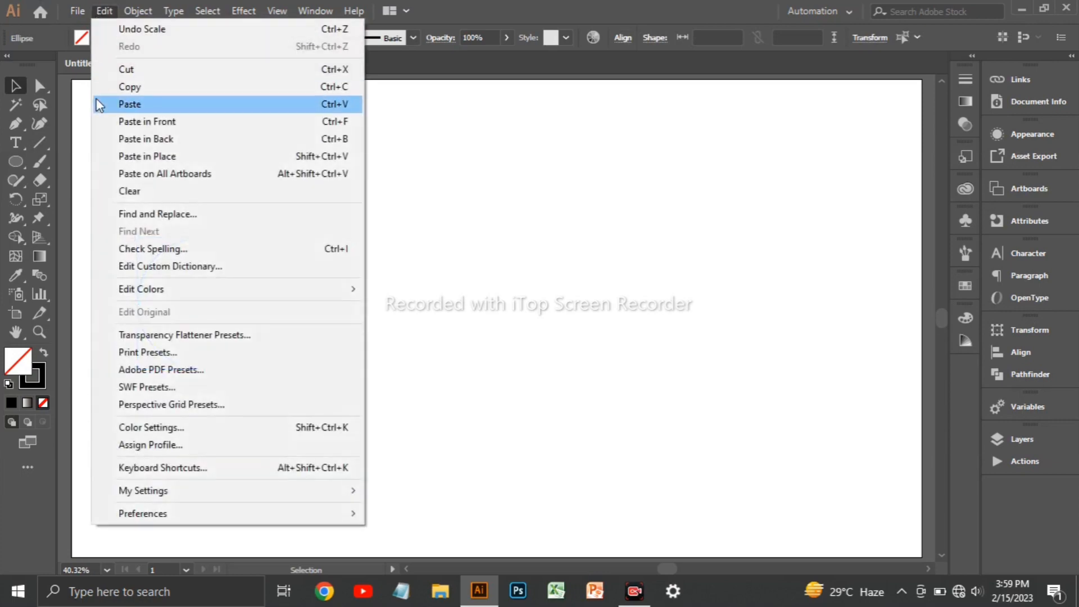
{"action": "left_click", "coordinate": [121, 122]}
{"action": "left_click_drag", "start_coordinate": [211, 297], "coordinate": [495, 330]}
{"action": "left_click", "coordinate": [265, 337]}
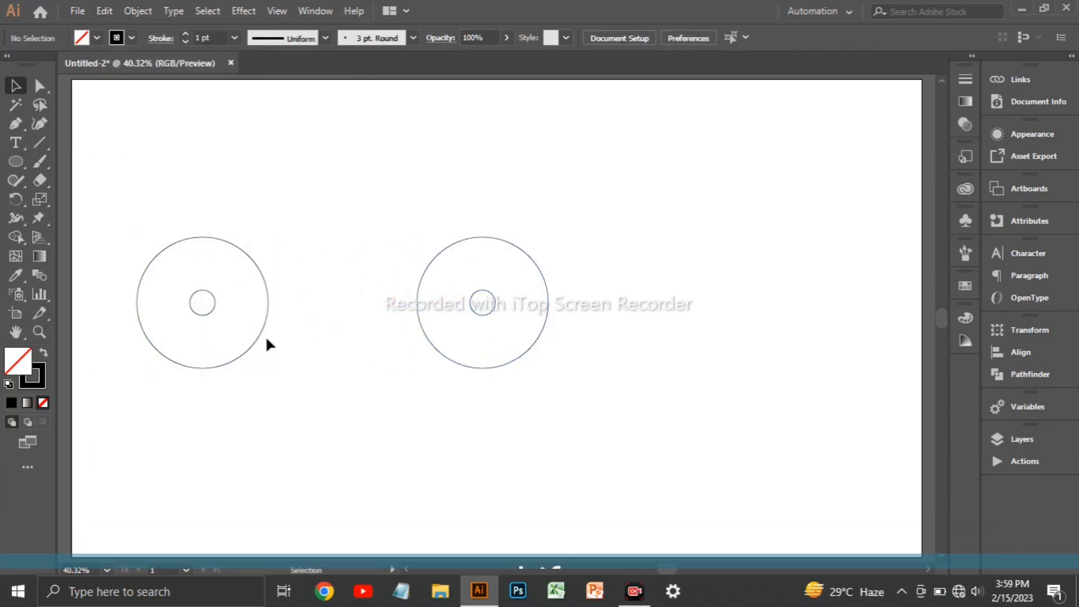
Step: Draw two straight horizontal lines with the Pen tool, along the tops of the large circles and the small circles, extending past the second pair
{"action": "left_click", "coordinate": [163, 237]}
{"action": "left_click", "coordinate": [648, 237], "text": "shift"}
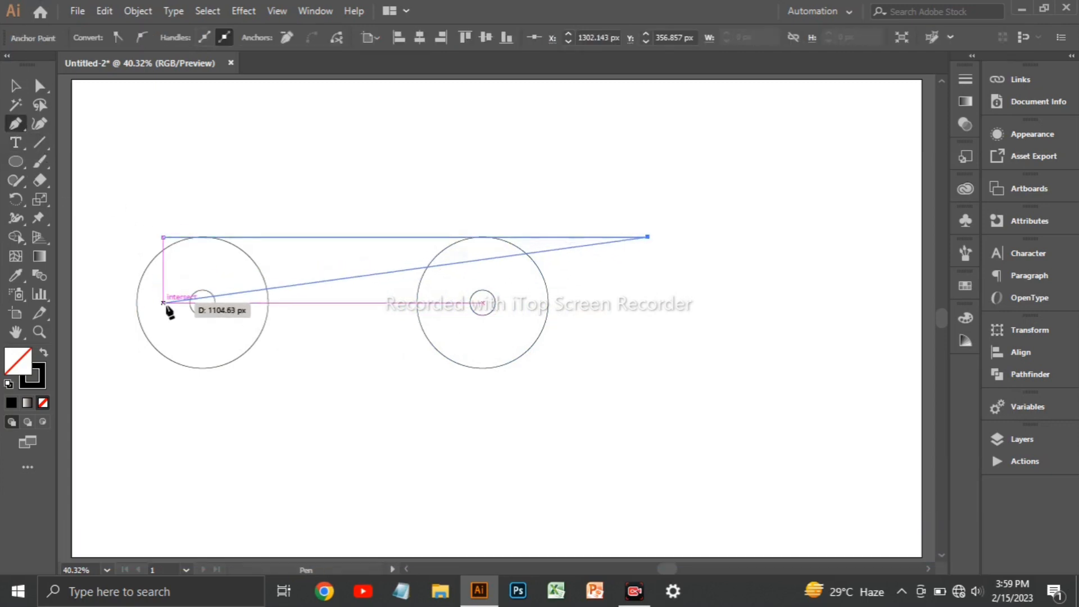
{"action": "key", "text": "Escape"}
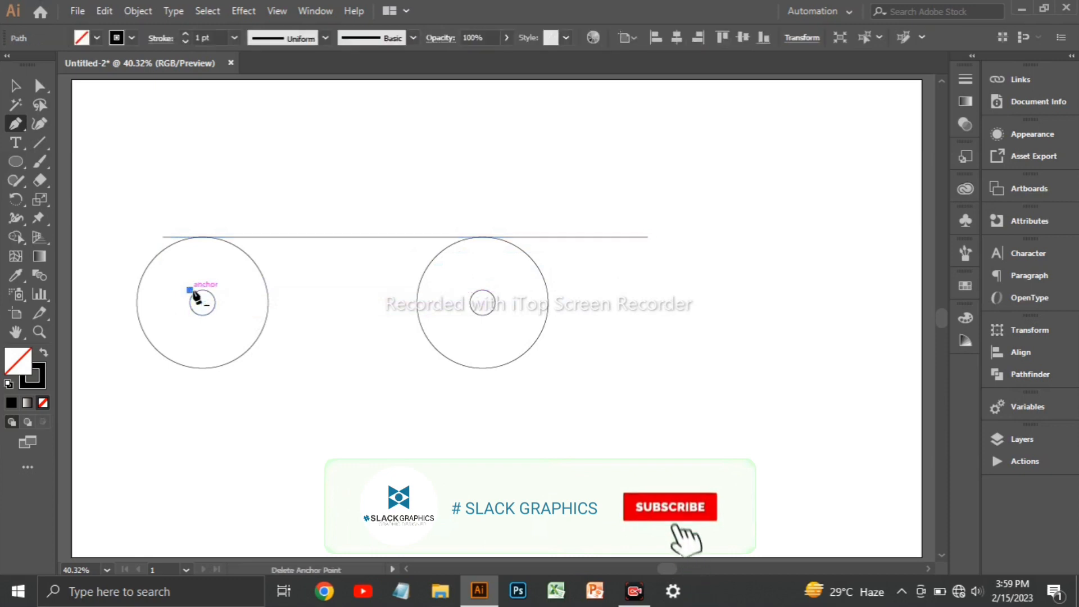
{"action": "left_click", "coordinate": [190, 289]}
{"action": "left_click", "coordinate": [648, 314], "text": "shift"}
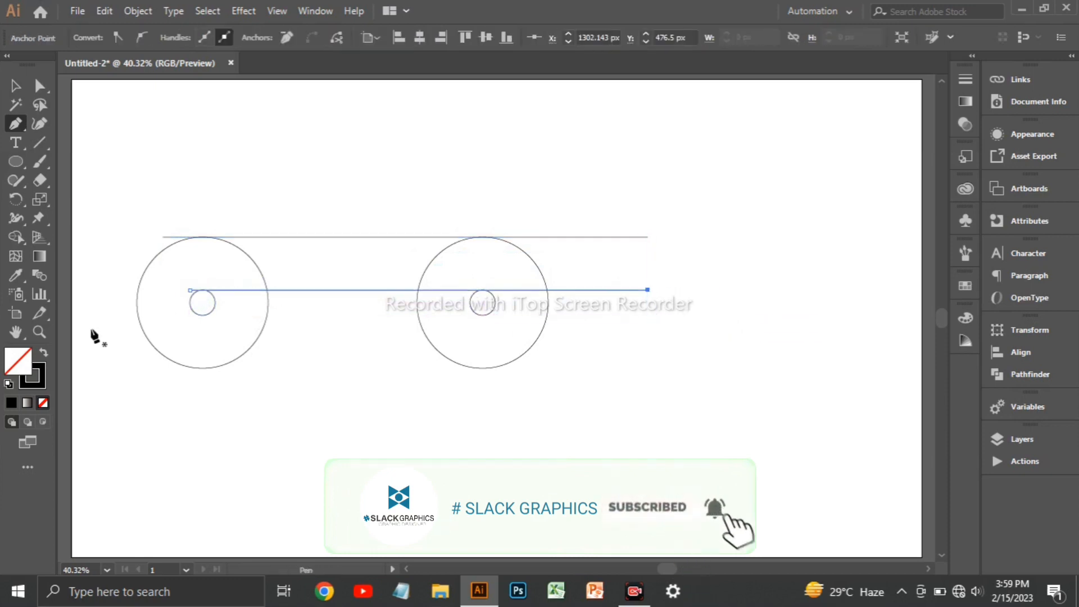
Step: Draw two more straight horizontal lines with the Pen tool, along the bottoms of the small circles and the large circles
{"action": "left_click", "coordinate": [190, 314]}
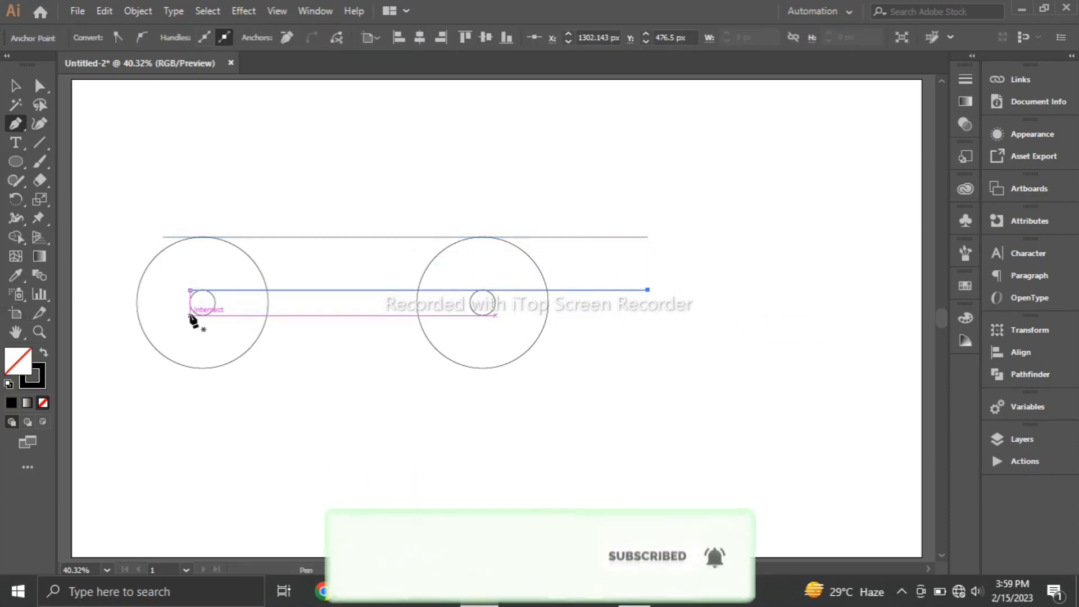
{"action": "left_click", "coordinate": [647, 321], "text": "shift"}
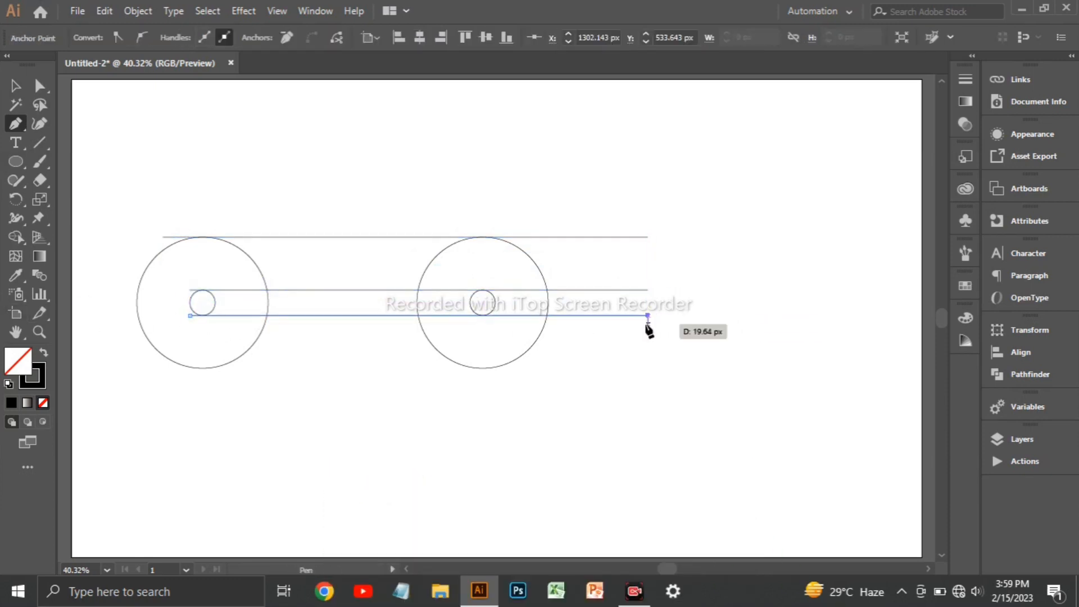
{"action": "left_click", "coordinate": [163, 368]}
{"action": "left_click", "coordinate": [647, 392], "text": "shift"}
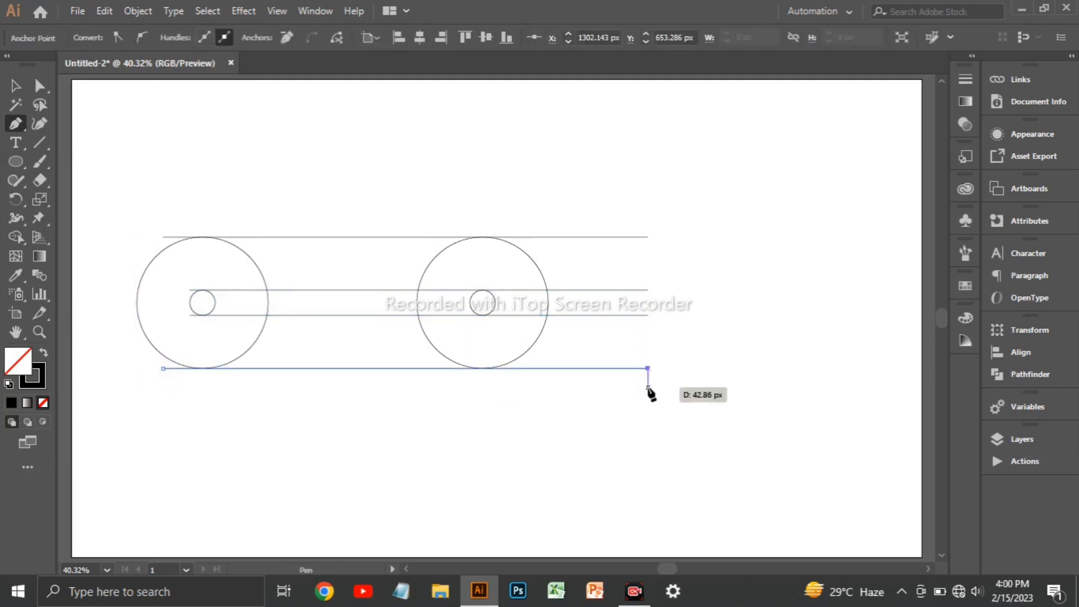
{"action": "left_click", "coordinate": [15, 86]}
{"action": "left_click", "coordinate": [126, 201]}
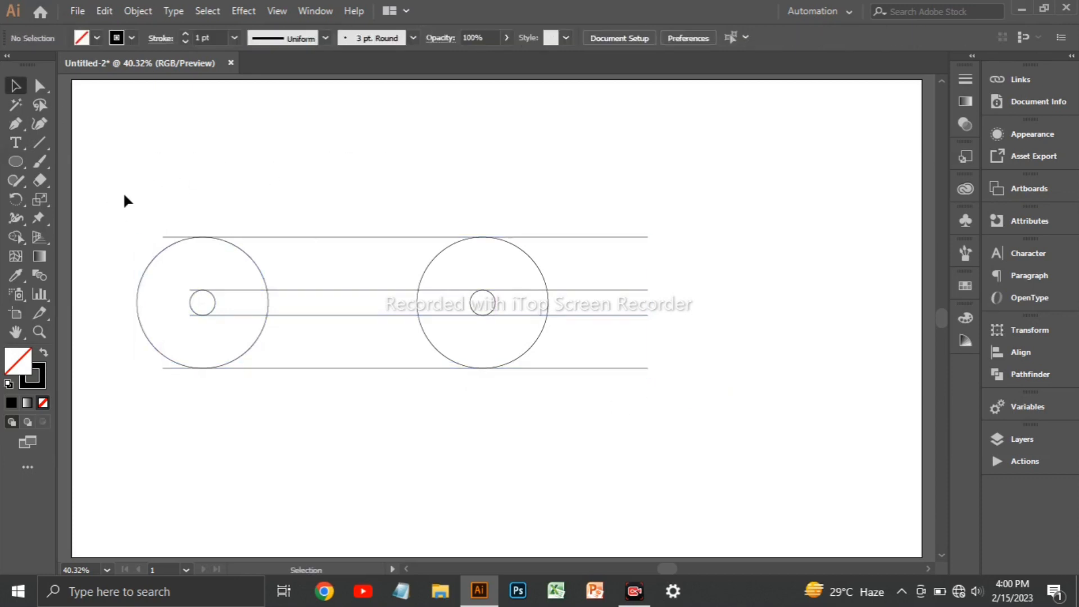
Step: Nudge the uppermost line slightly down so it overlaps the top edge of the large circles
{"action": "left_click_drag", "start_coordinate": [193, 239], "coordinate": [222, 258]}
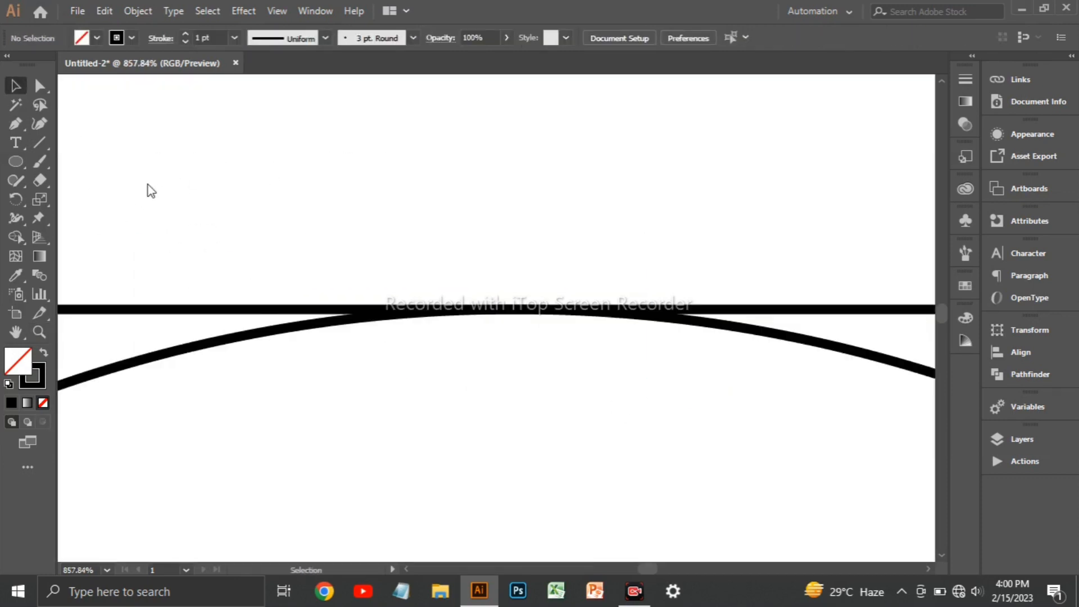
{"action": "left_click_drag", "start_coordinate": [217, 311], "coordinate": [220, 312]}
{"action": "key", "text": "Down"}
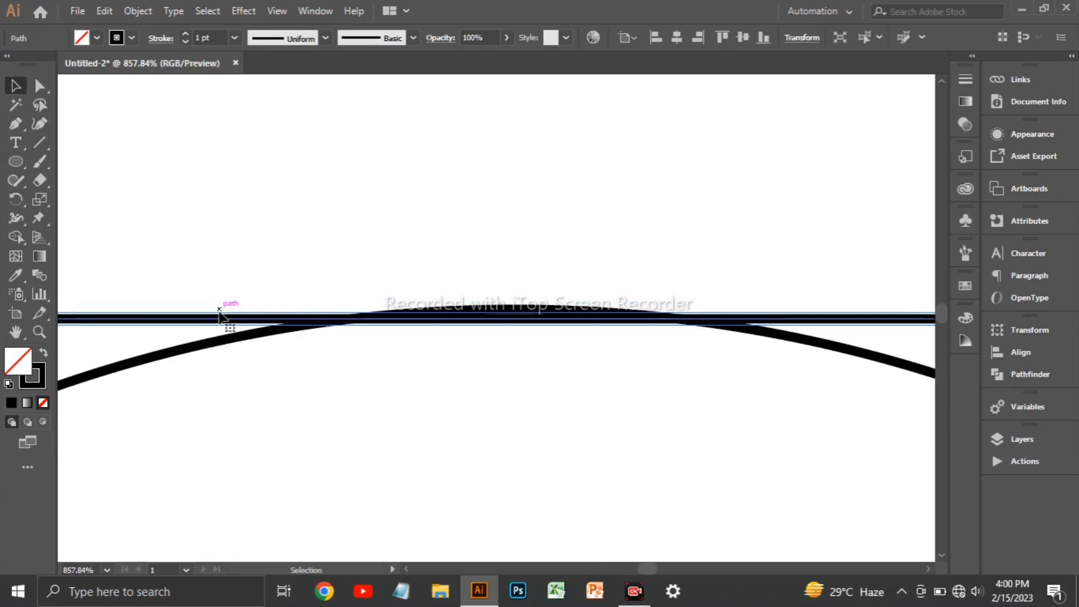
{"action": "left_click", "coordinate": [285, 8]}
{"action": "left_click", "coordinate": [325, 125]}
Step: Nudge the lowest line slightly up so it overlaps the bottom edge of the large circles
{"action": "left_click", "coordinate": [328, 370]}
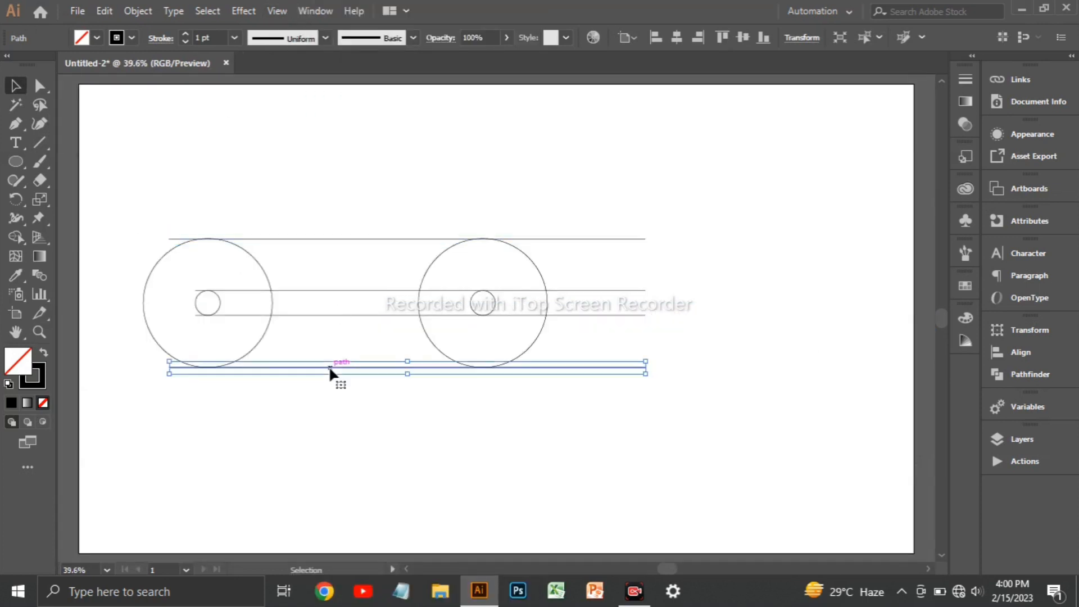
{"action": "left_click", "coordinate": [113, 338]}
{"action": "left_click_drag", "start_coordinate": [189, 362], "coordinate": [225, 381]}
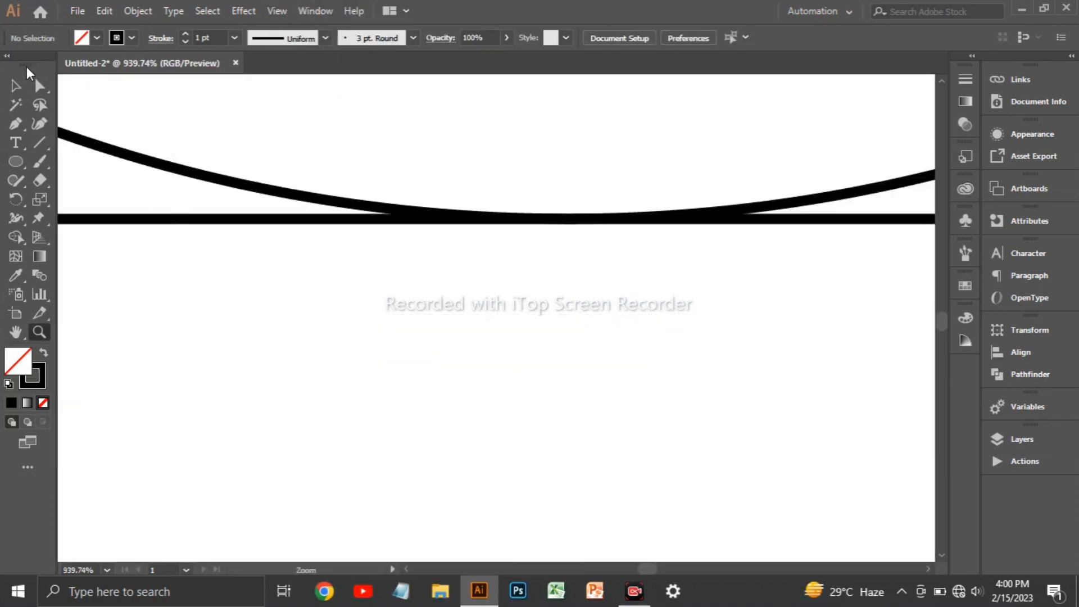
{"action": "left_click", "coordinate": [141, 209]}
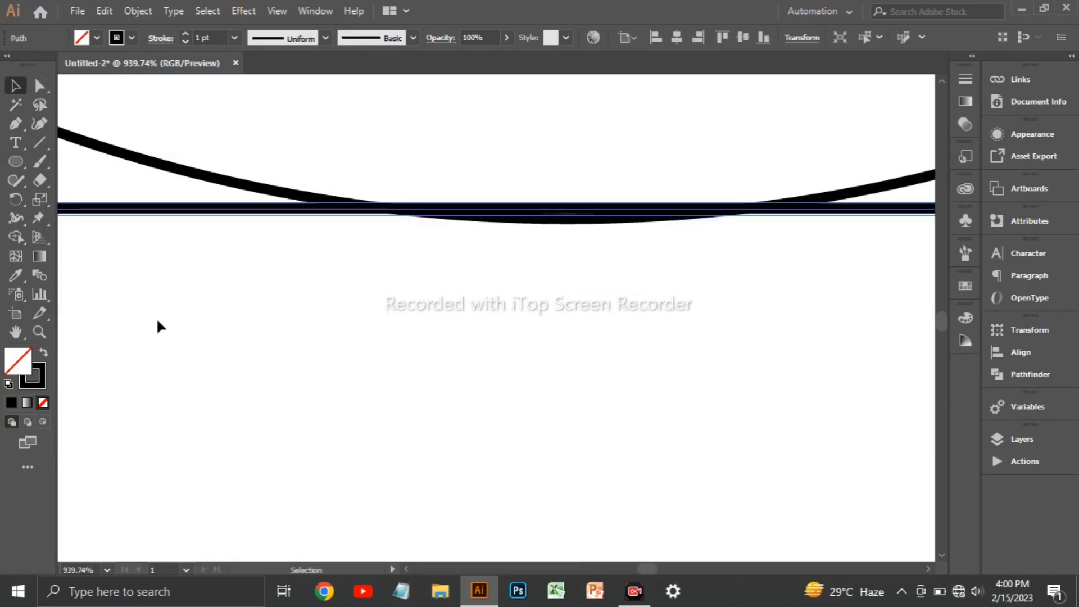
{"action": "left_click", "coordinate": [278, 11]}
{"action": "left_click", "coordinate": [348, 104]}
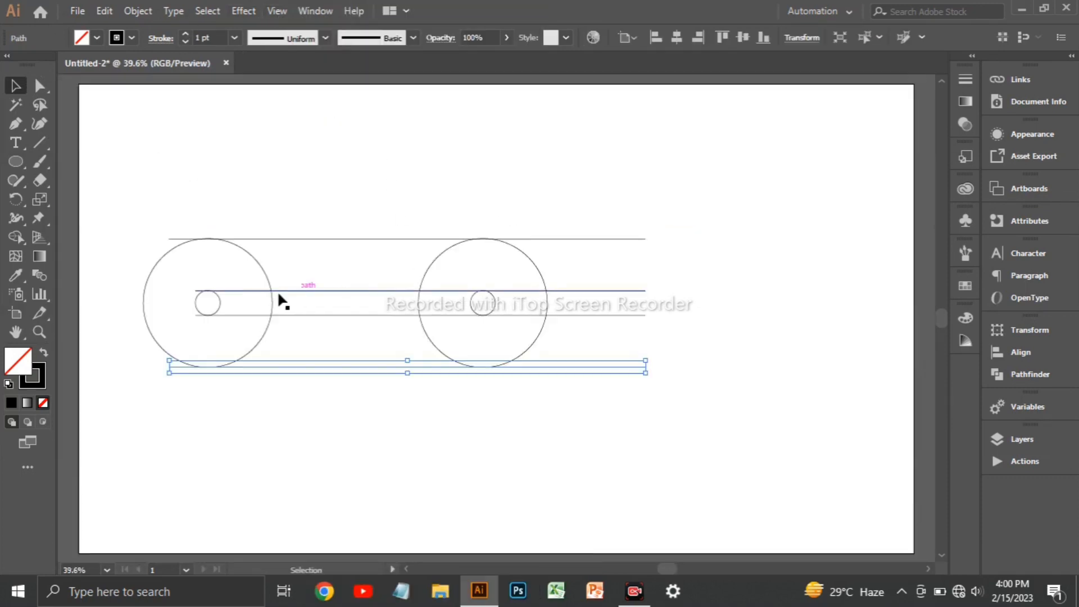
Step: Nudge the two inner lines slightly inward so they overlap the top and bottom edges of the small circles
{"action": "left_click", "coordinate": [44, 331]}
{"action": "left_click_drag", "start_coordinate": [183, 285], "coordinate": [231, 311]}
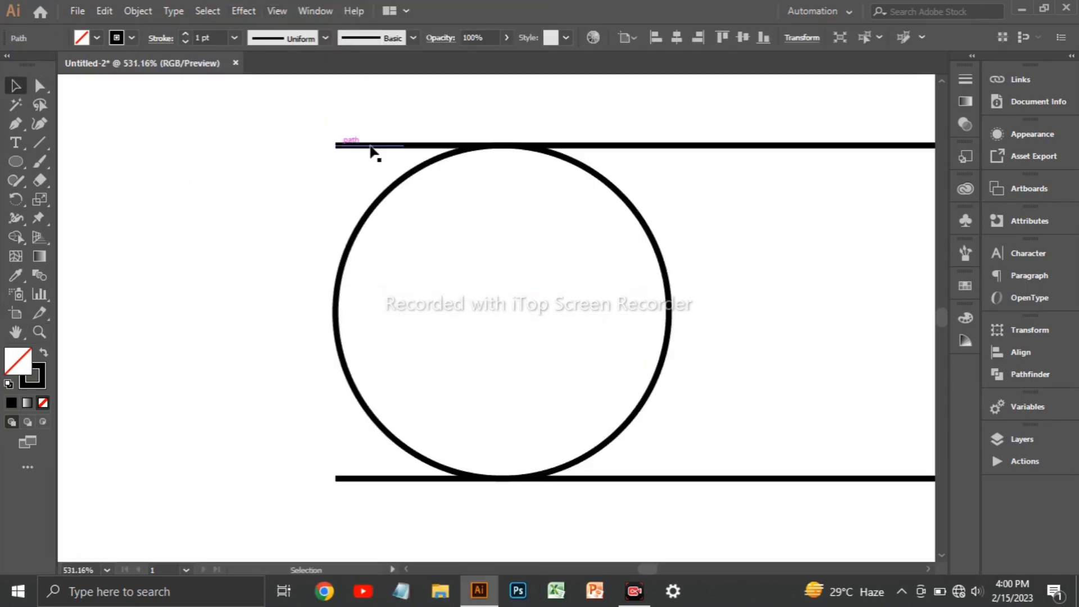
{"action": "left_click_drag", "start_coordinate": [371, 147], "coordinate": [372, 152]}
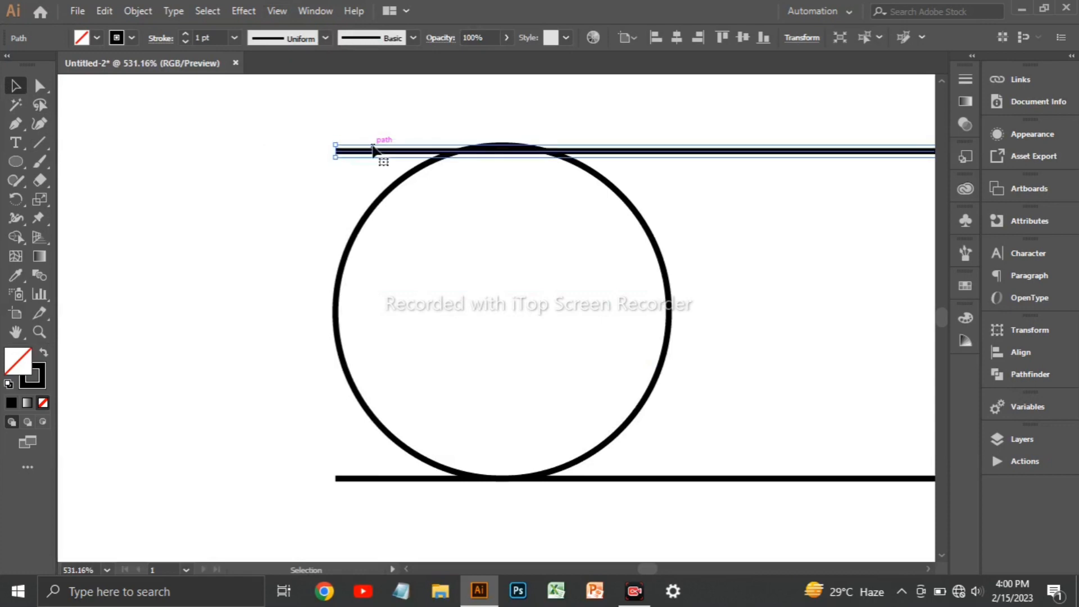
{"action": "left_click", "coordinate": [392, 479]}
{"action": "key", "text": "Up"}
{"action": "key", "text": "Up"}
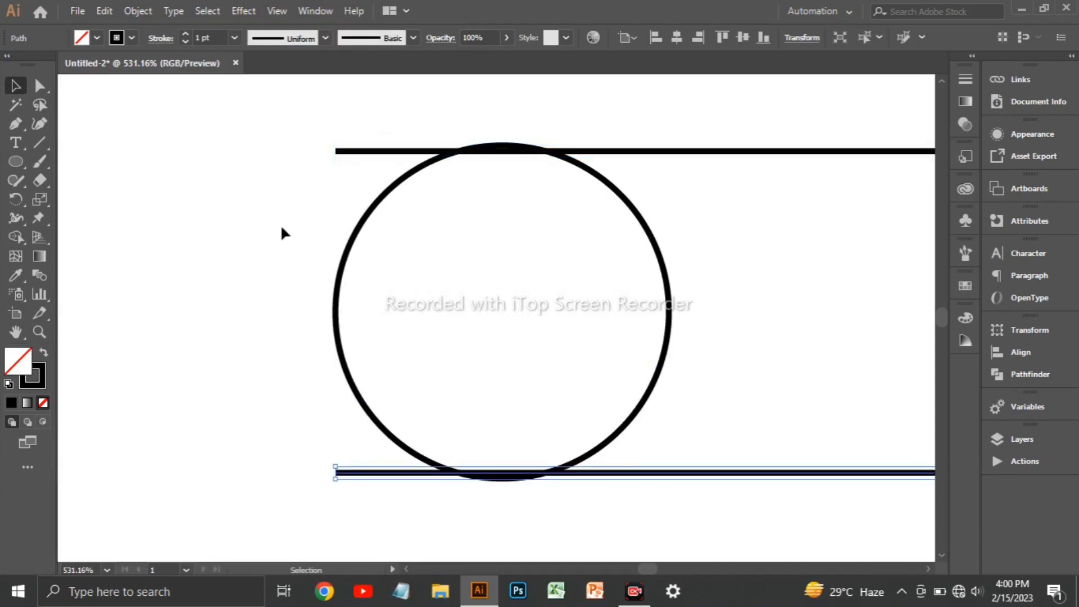
{"action": "left_click", "coordinate": [276, 11]}
{"action": "left_click", "coordinate": [337, 104]}
{"action": "left_click", "coordinate": [388, 227]}
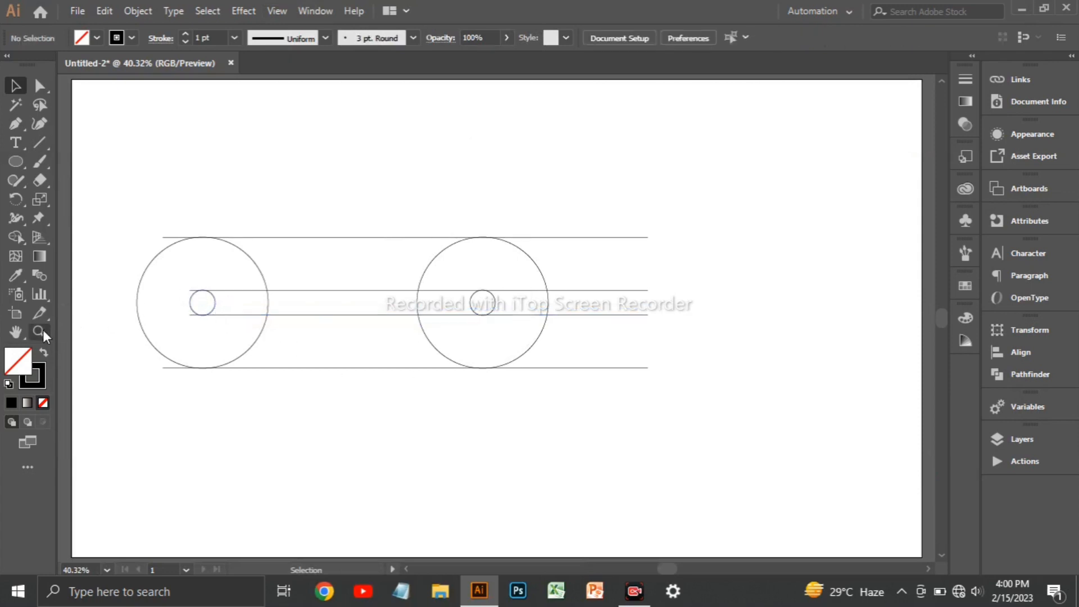
Step: Duplicate the left small circle in place and scale the copy proportionally from its bottom edge up to the top outer line
{"action": "left_click_drag", "start_coordinate": [290, 344], "coordinate": [379, 418]}
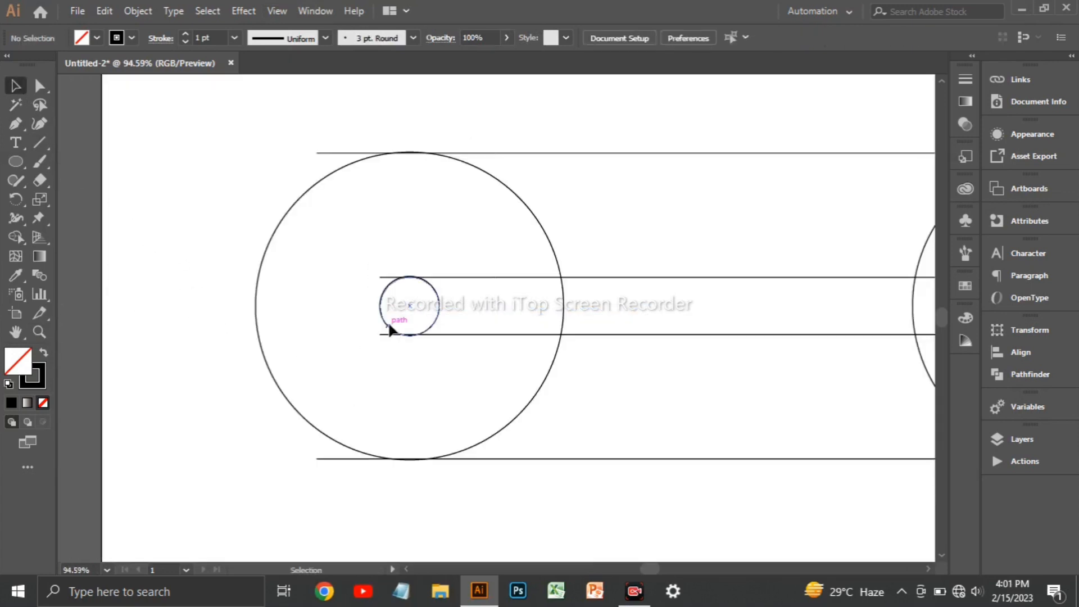
{"action": "left_click", "coordinate": [392, 329]}
{"action": "left_click", "coordinate": [105, 11]}
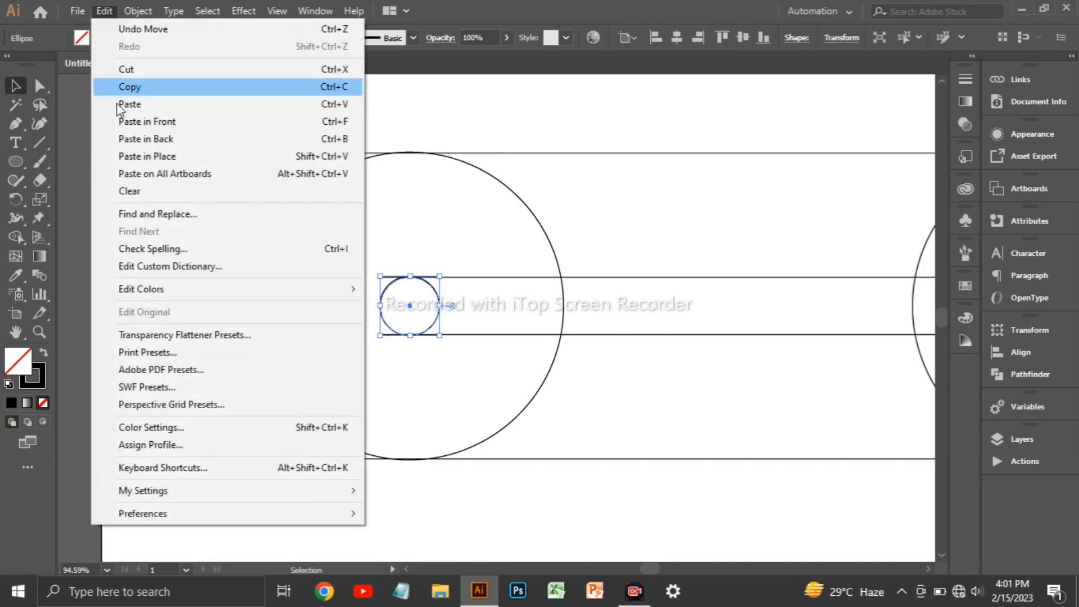
{"action": "left_click", "coordinate": [119, 89]}
{"action": "left_click_drag", "start_coordinate": [410, 276], "coordinate": [424, 152]}
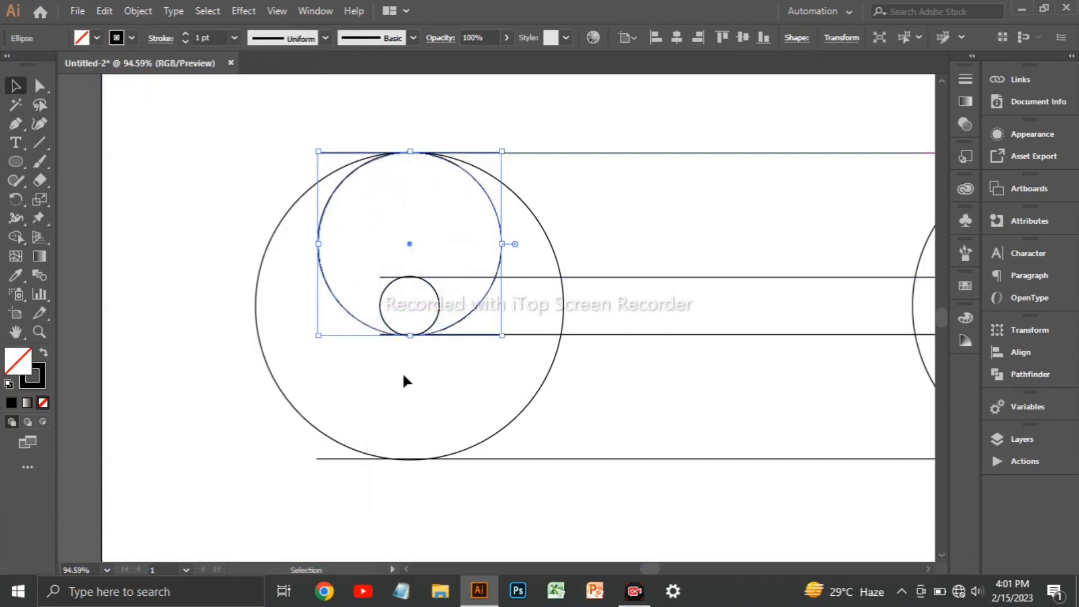
Step: Duplicate the left small circle in front again and scale the copy proportionally from its top edge down to the bottom outer line
{"action": "left_click", "coordinate": [404, 379]}
{"action": "left_click", "coordinate": [439, 309]}
{"action": "left_click", "coordinate": [101, 9]}
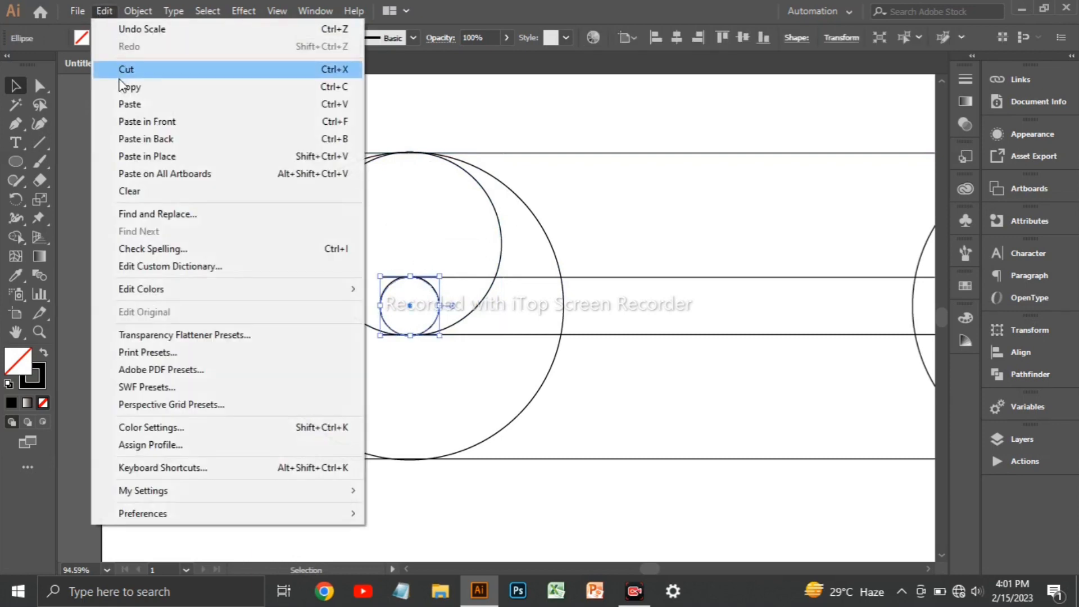
{"action": "left_click", "coordinate": [119, 86]}
{"action": "left_click", "coordinate": [102, 11]}
{"action": "left_click", "coordinate": [120, 122]}
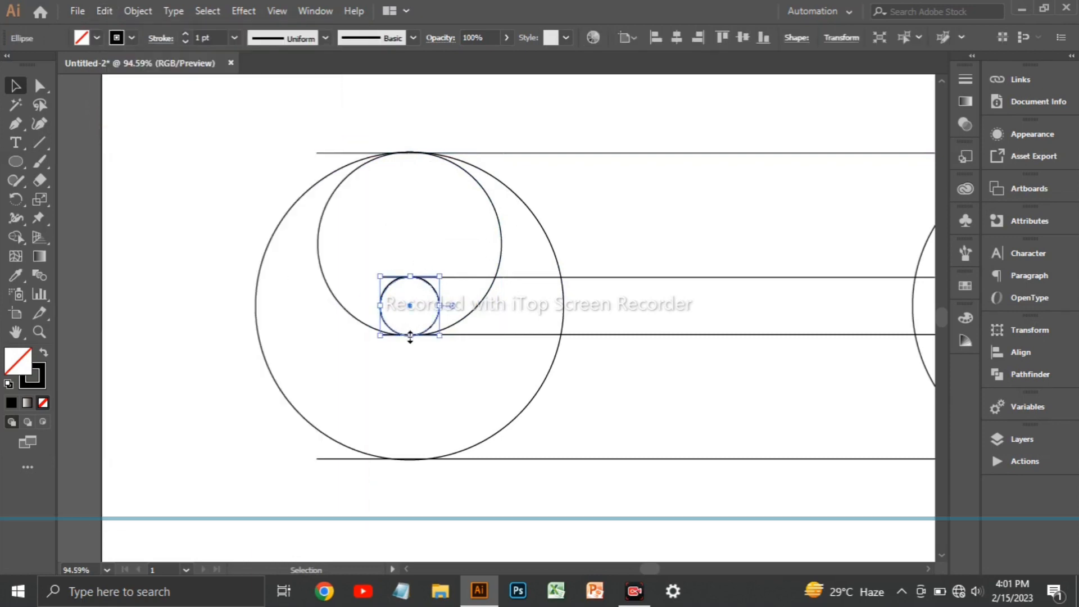
{"action": "left_click_drag", "start_coordinate": [410, 335], "coordinate": [433, 464]}
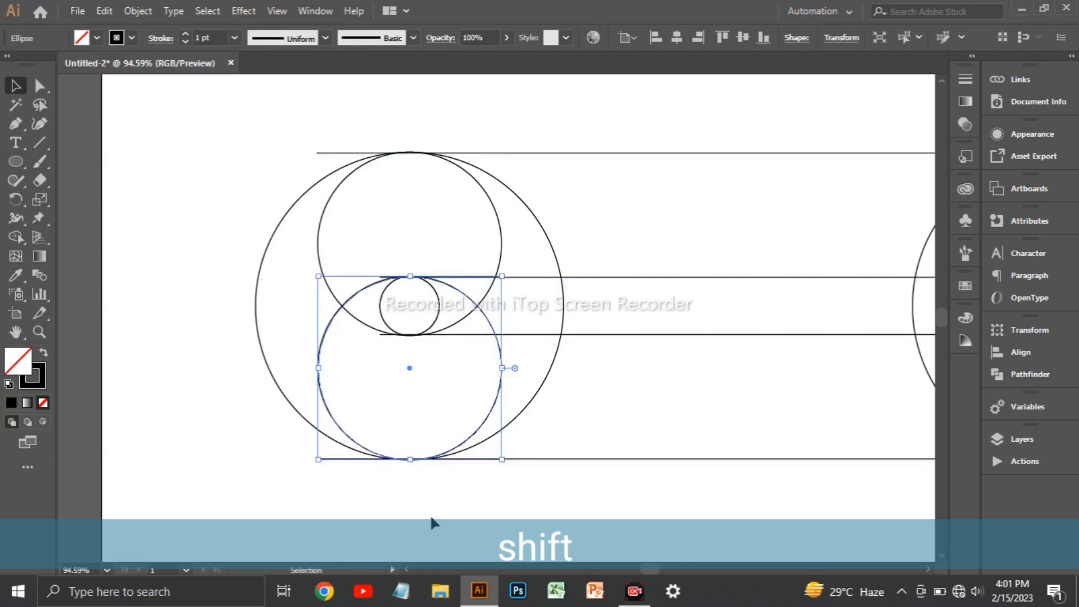
{"action": "left_click", "coordinate": [444, 512]}
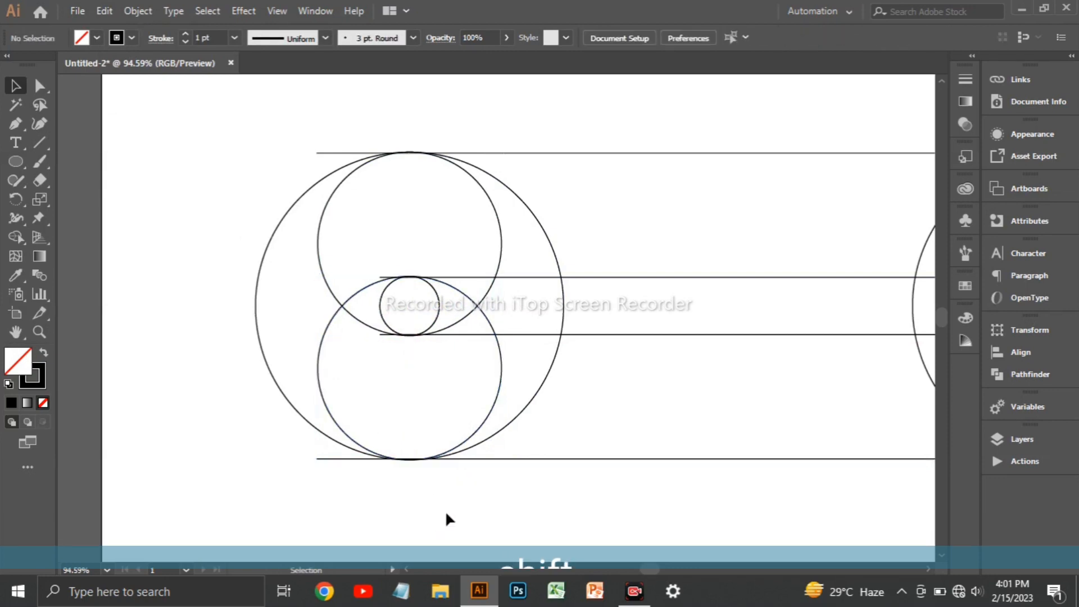
Step: Group all the circles and horizontal lines into one object
{"action": "left_click", "coordinate": [277, 8]}
{"action": "left_click", "coordinate": [376, 105]}
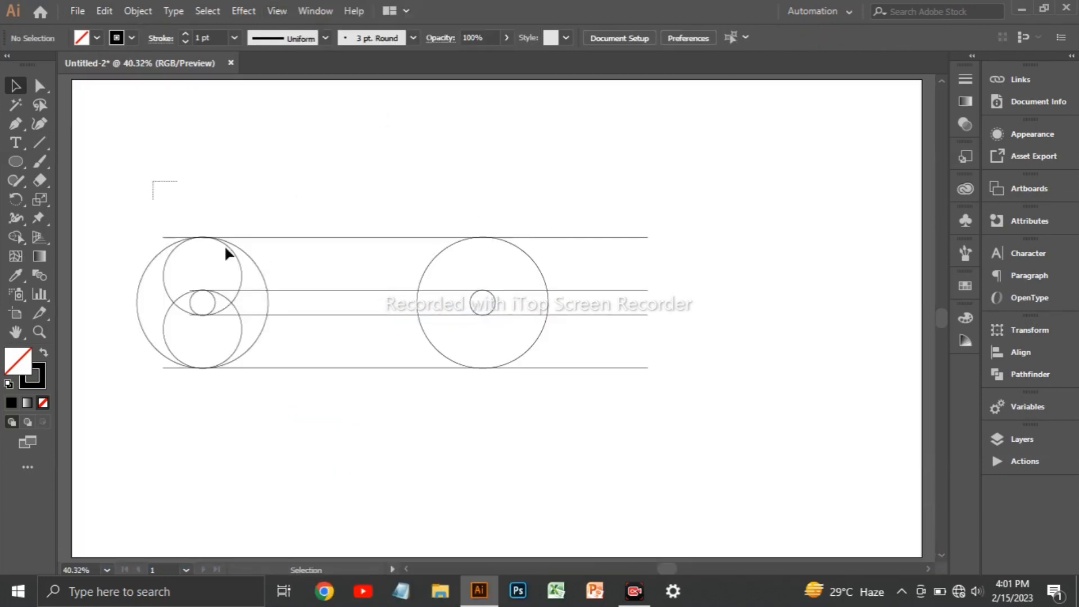
{"action": "left_click_drag", "start_coordinate": [227, 253], "coordinate": [557, 271]}
{"action": "right_click", "coordinate": [556, 271]}
{"action": "left_click", "coordinate": [610, 333]}
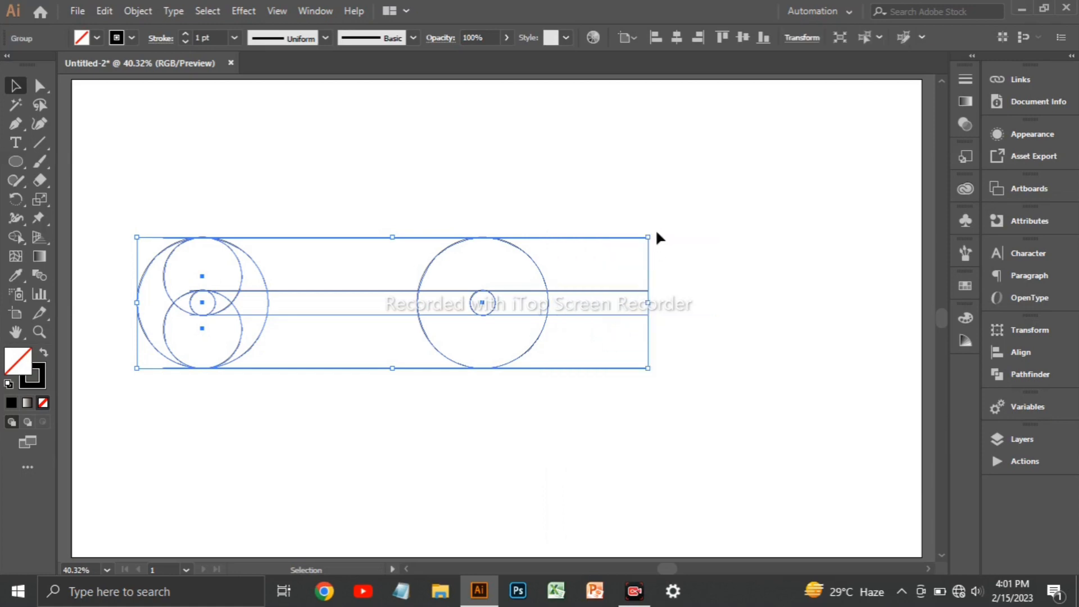
Step: Rotate the group counter-clockwise into a steep right-leaning diagonal with the four-circle end at the bottom, and position it on the artboard
{"action": "left_click_drag", "start_coordinate": [657, 232], "coordinate": [427, 243]}
{"action": "left_click_drag", "start_coordinate": [563, 102], "coordinate": [524, 147]}
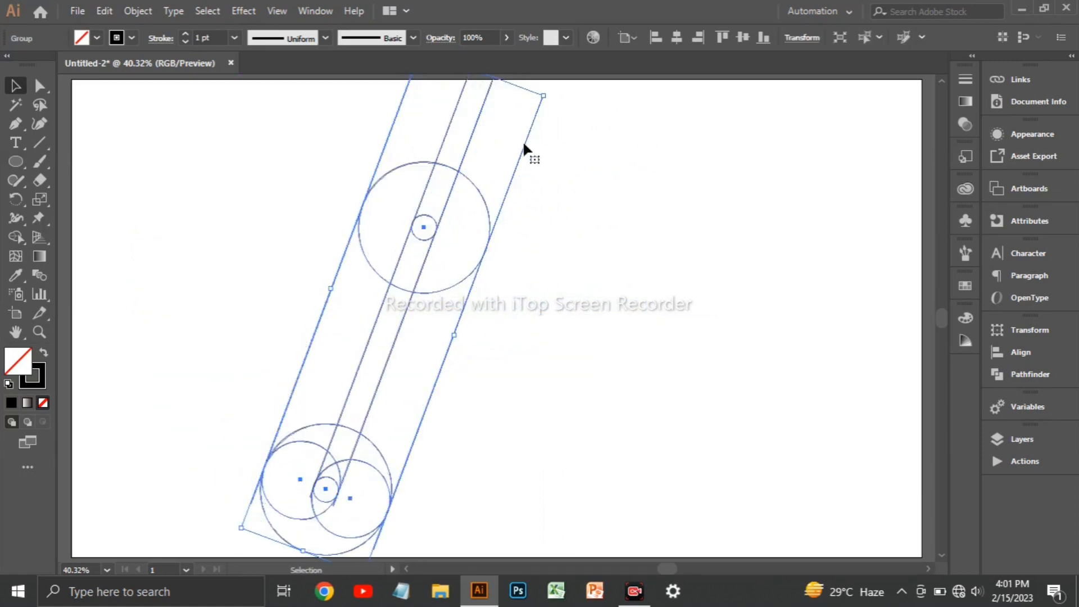
{"action": "left_click_drag", "start_coordinate": [440, 219], "coordinate": [440, 215]}
Step: Create a reflected copy of the diagonal group across the vertical axis
{"action": "right_click", "coordinate": [439, 216]}
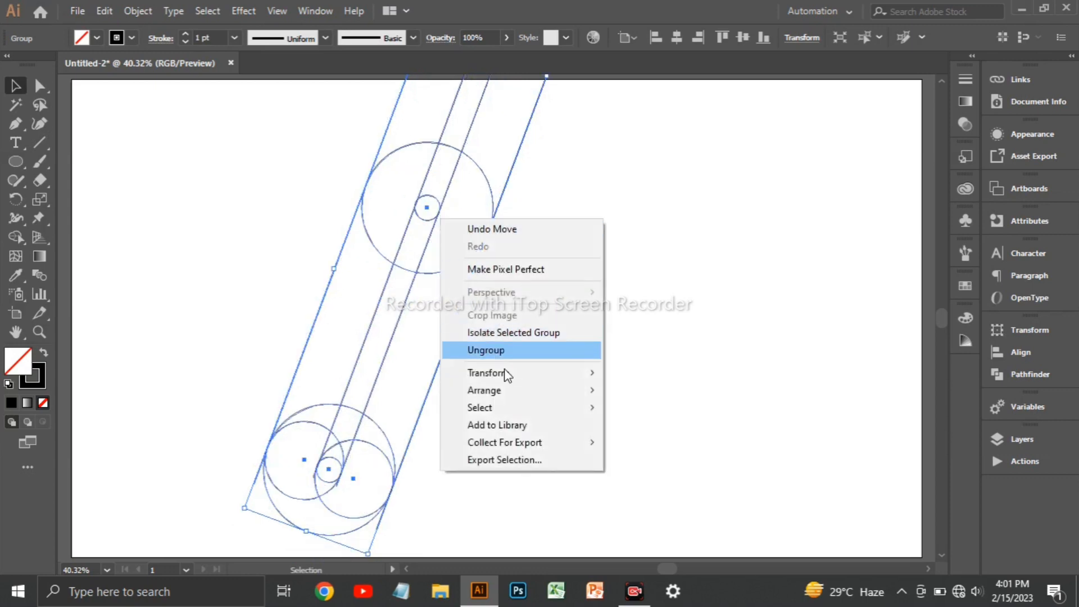
{"action": "mouse_move", "coordinate": [521, 378]}
{"action": "left_click", "coordinate": [701, 431]}
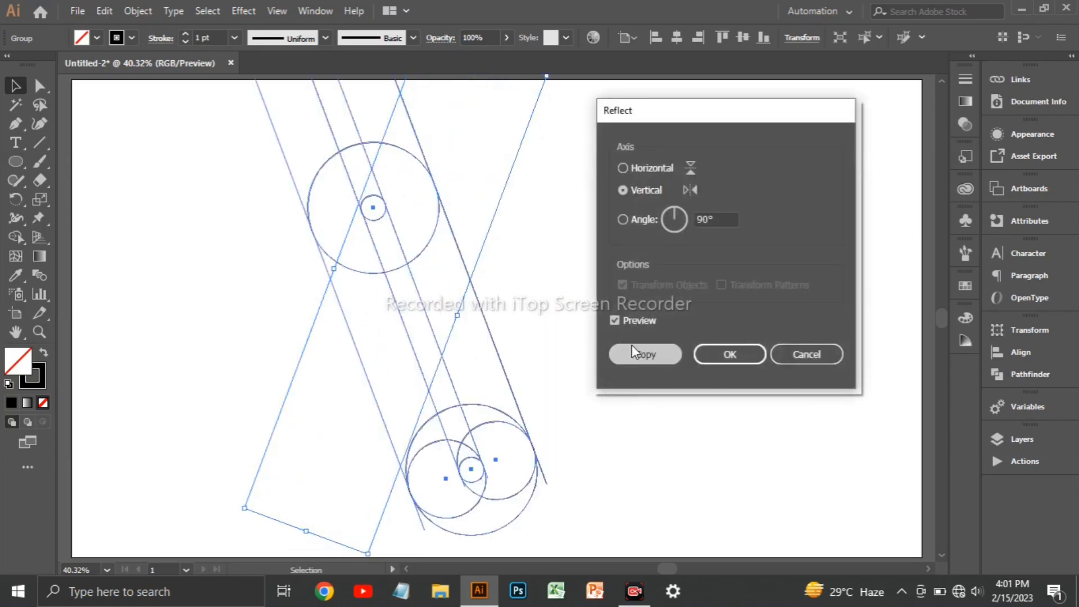
{"action": "left_click", "coordinate": [632, 352]}
Step: Move the mirrored copy horizontally right in large increments until the two upper large circles only partly overlap, forming an A-like shape
{"action": "key", "text": "shift+Right"}
{"action": "key", "text": "shift+Right"}
{"action": "key", "text": "shift+Right"}
{"action": "key", "text": "shift+Right"}
{"action": "key", "text": "shift+Right"}
{"action": "key", "text": "shift+Right"}
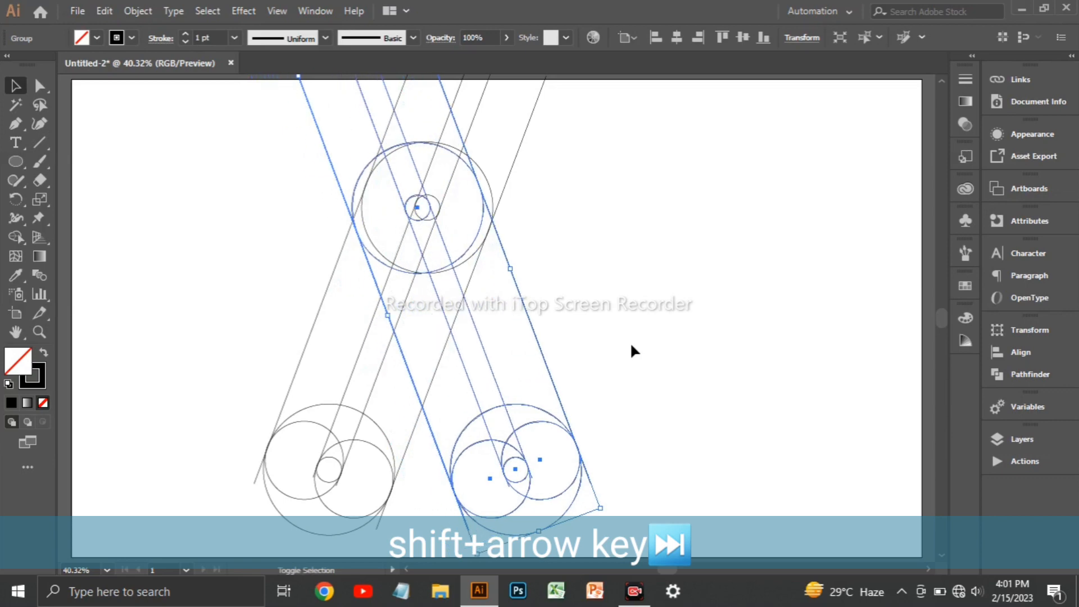
{"action": "key", "text": "shift+Right"}
{"action": "key", "text": "shift+Right"}
{"action": "key", "text": "shift+Right"}
{"action": "key", "text": "shift+Right"}
{"action": "key", "text": "shift+Right"}
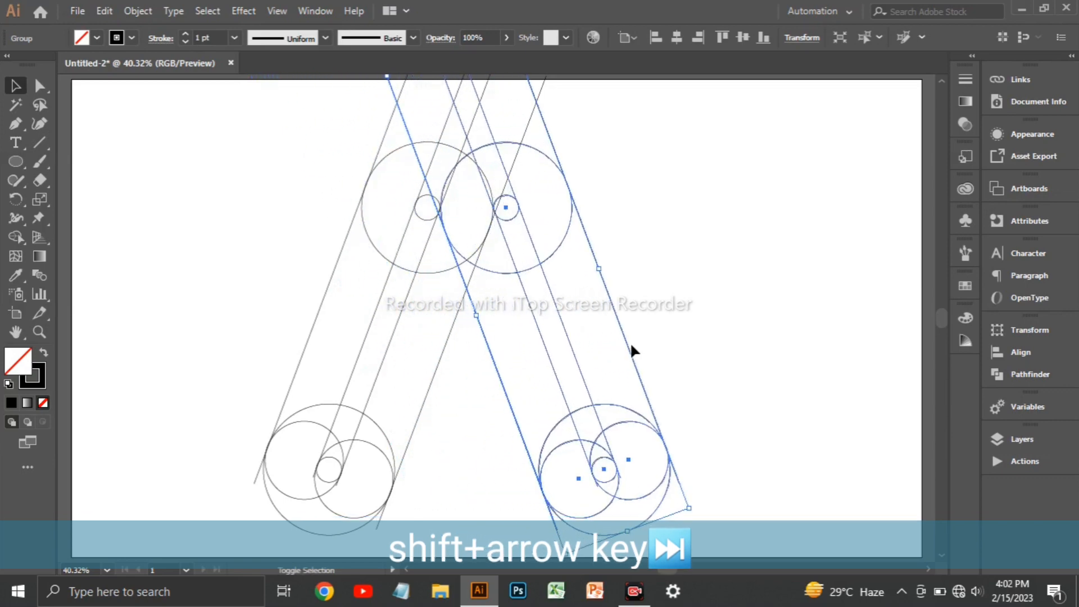
{"action": "left_click", "coordinate": [38, 332]}
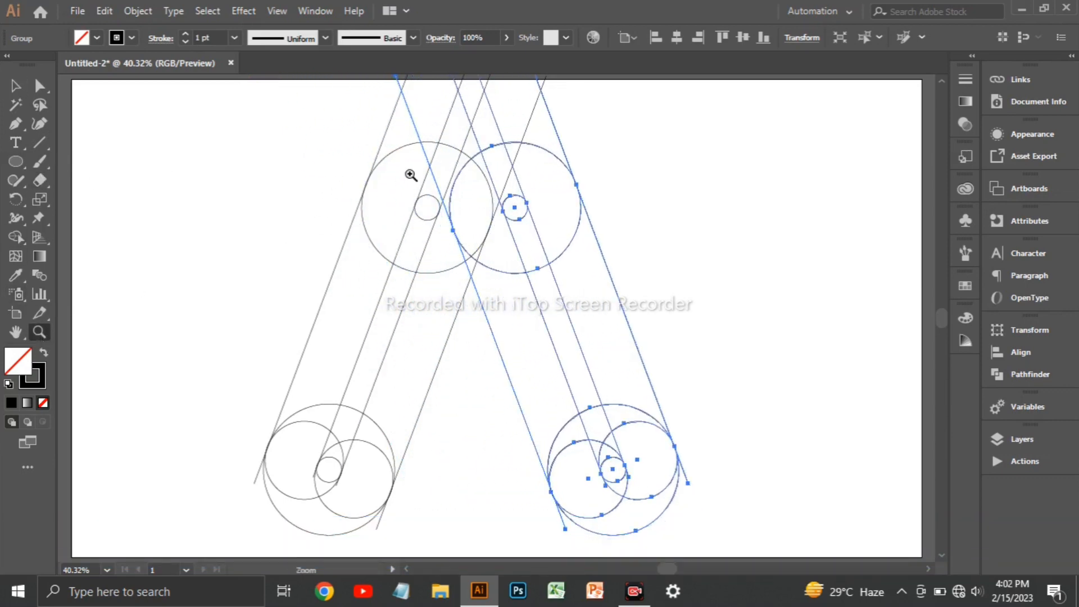
Step: Nudge the mirrored group left in two large increments so its inner edge line reaches the original group's upper small circle
{"action": "left_click_drag", "start_coordinate": [410, 173], "coordinate": [477, 256]}
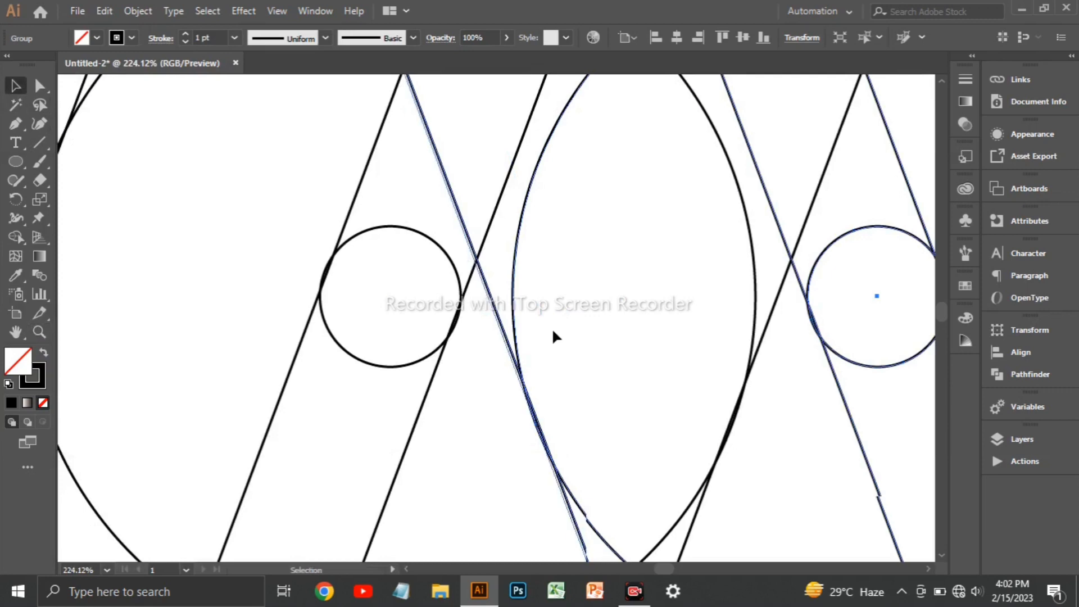
{"action": "key", "text": "shift+Left"}
{"action": "key", "text": "shift+Left"}
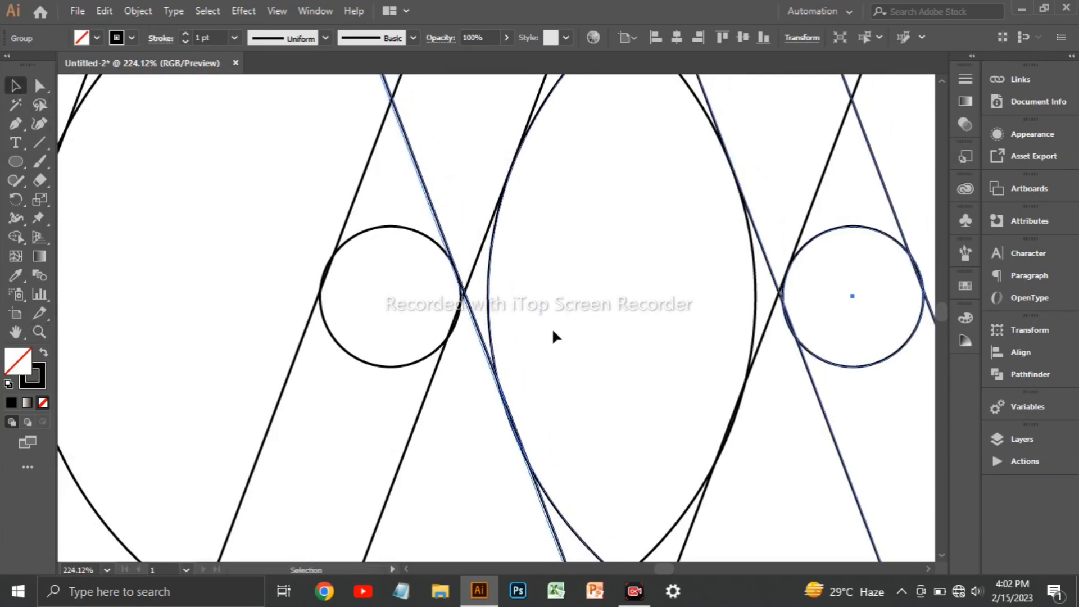
{"action": "left_click", "coordinate": [451, 430]}
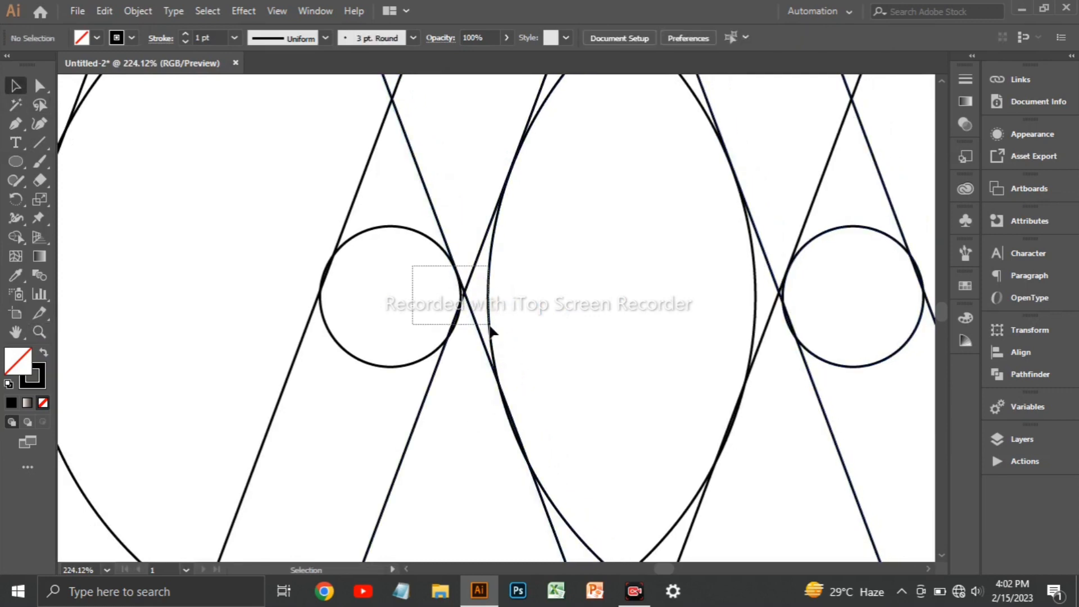
Step: Fine-tune the mirrored group's horizontal position slightly left so the line crossing meets the edge of the original group's upper small circle
{"action": "left_click", "coordinate": [493, 355]}
{"action": "left_click", "coordinate": [39, 332]}
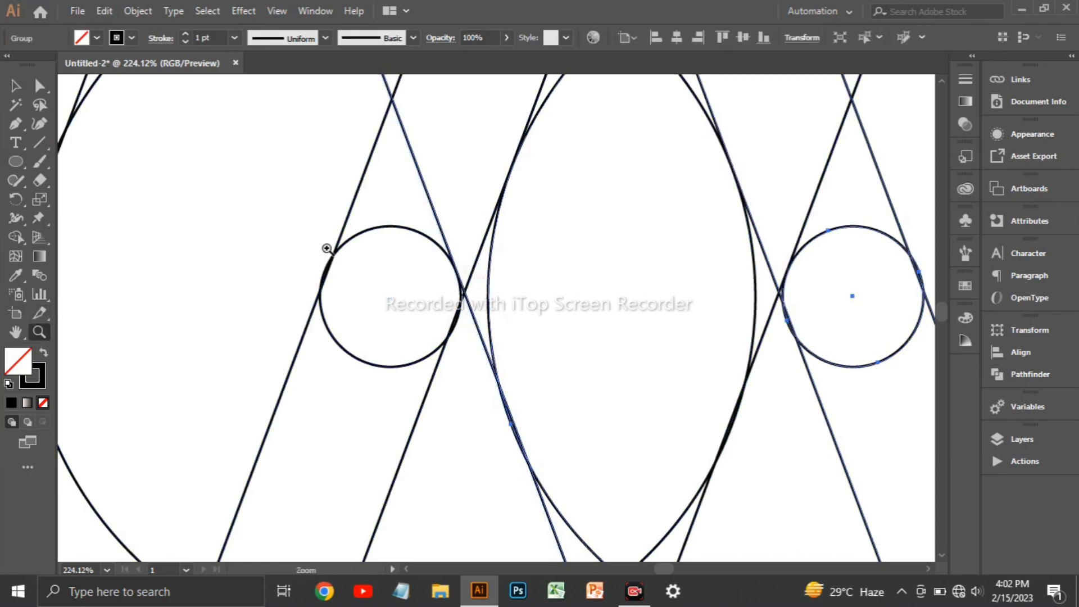
{"action": "left_click_drag", "start_coordinate": [386, 240], "coordinate": [614, 366]}
{"action": "left_click", "coordinate": [15, 85]}
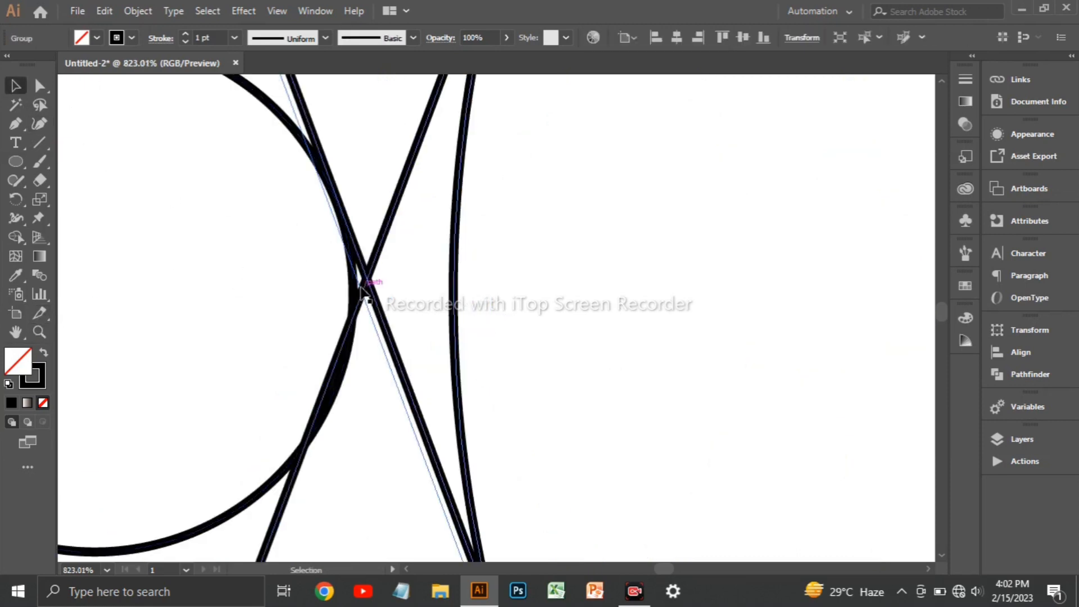
{"action": "key", "text": "Left"}
{"action": "left_click_drag", "start_coordinate": [361, 291], "coordinate": [367, 294]}
{"action": "left_click", "coordinate": [413, 274]}
{"action": "left_click", "coordinate": [275, 12]}
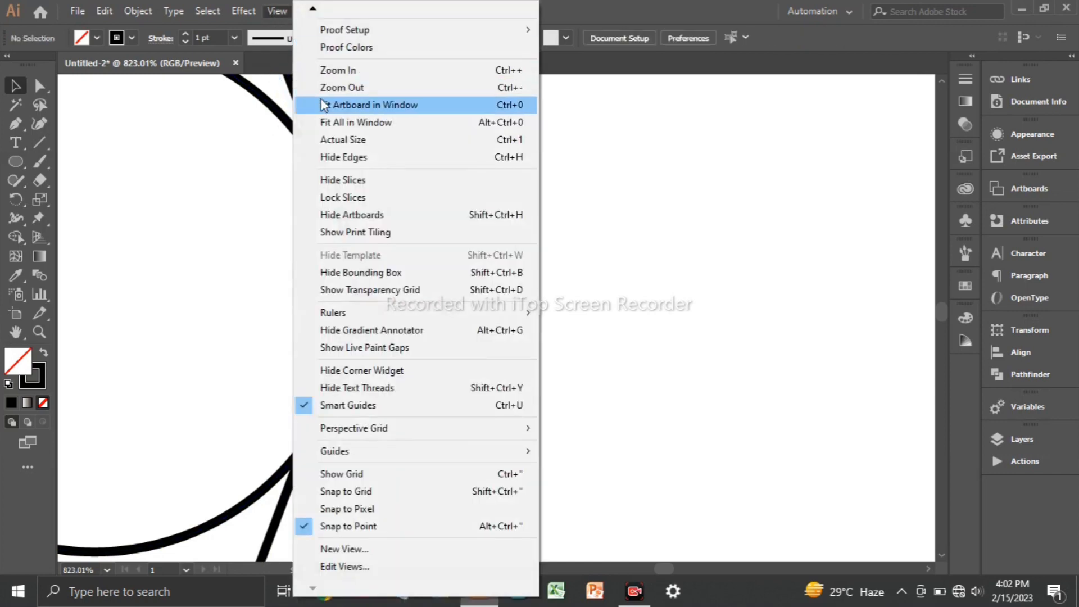
{"action": "left_click", "coordinate": [337, 105]}
Step: With Shape Builder and an RGB Cyan fill, merge the outer left leg, upper-left arc, inner right leg and both bottom hooks
{"action": "left_click_drag", "start_coordinate": [229, 121], "coordinate": [683, 533]}
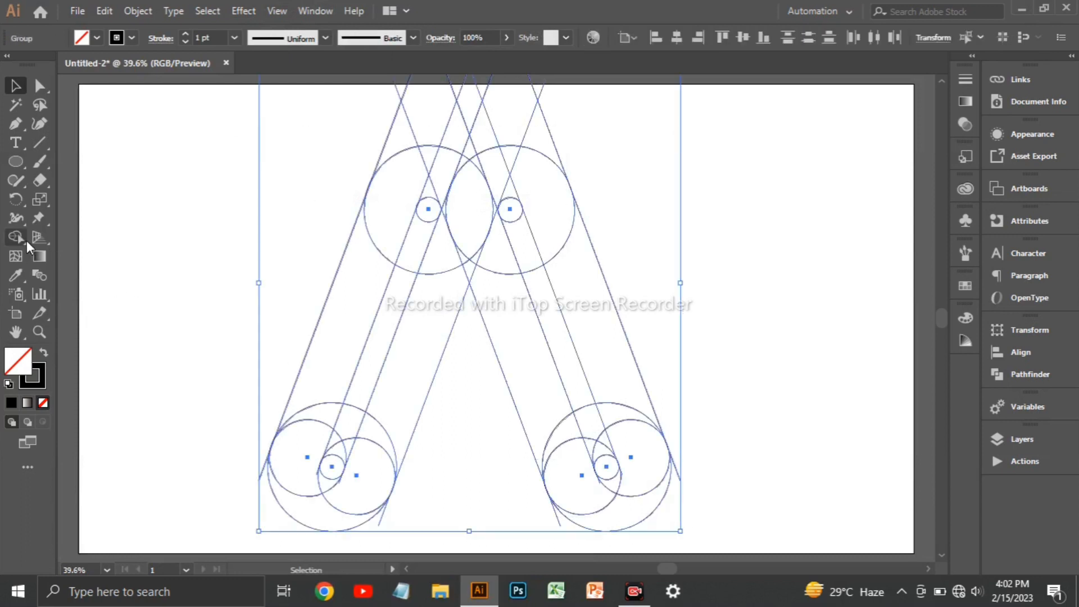
{"action": "left_click", "coordinate": [22, 239]}
{"action": "left_click", "coordinate": [97, 37]}
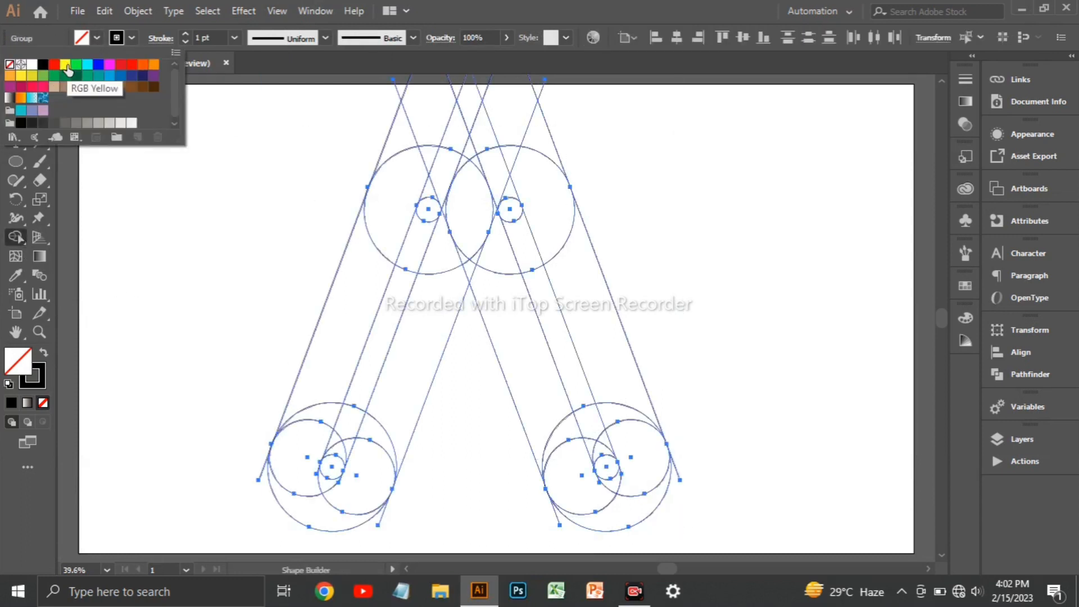
{"action": "left_click", "coordinate": [87, 64]}
{"action": "mouse_move", "coordinate": [319, 517]}
{"action": "left_mouse_down"}
{"action": "mouse_move", "coordinate": [300, 482]}
{"action": "mouse_move", "coordinate": [299, 429]}
{"action": "mouse_move", "coordinate": [386, 237]}
{"action": "mouse_move", "coordinate": [380, 245]}
{"action": "mouse_move", "coordinate": [439, 178]}
{"action": "mouse_move", "coordinate": [424, 163]}
{"action": "mouse_move", "coordinate": [462, 164]}
{"action": "mouse_move", "coordinate": [504, 291]}
{"action": "left_mouse_up"}
{"action": "mouse_move", "coordinate": [558, 440]}
{"action": "left_mouse_down"}
{"action": "mouse_move", "coordinate": [573, 489]}
{"action": "mouse_move", "coordinate": [616, 514]}
{"action": "left_mouse_up"}
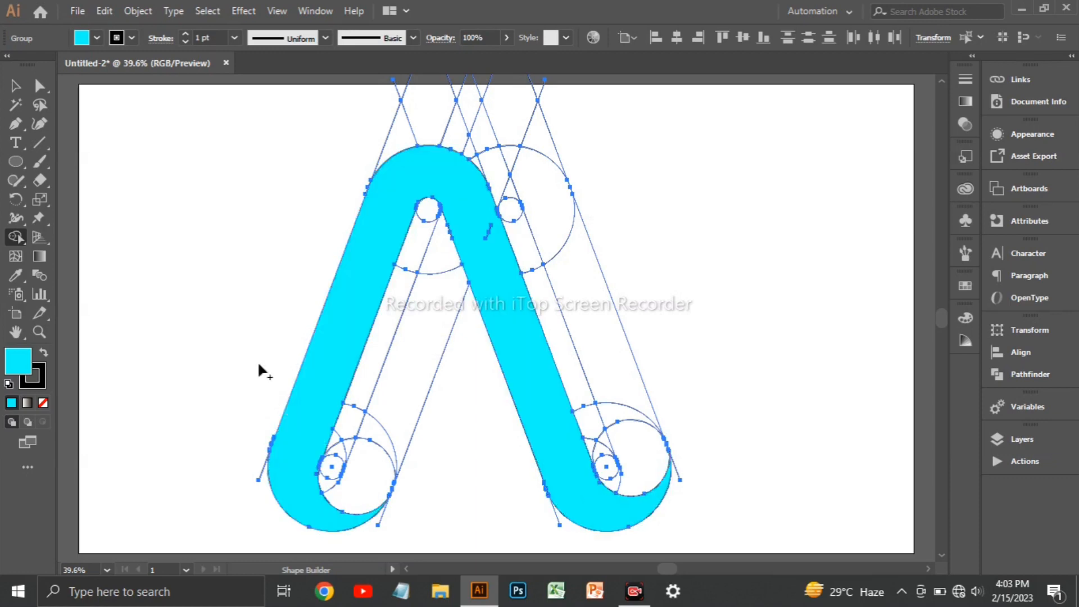
Step: Merge the leftover sliver in the upper part of the right-hand cyan leg into the cyan shape with Shape Builder
{"action": "left_click", "coordinate": [15, 88]}
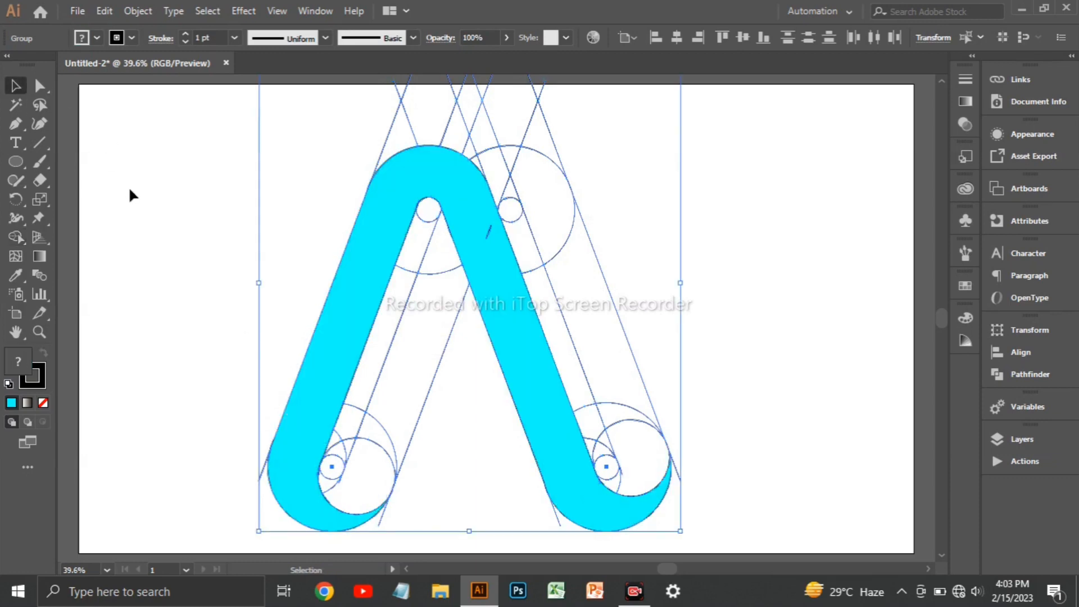
{"action": "left_click", "coordinate": [18, 238]}
{"action": "left_click_drag", "start_coordinate": [544, 447], "coordinate": [585, 489]}
{"action": "left_click", "coordinate": [15, 87]}
{"action": "left_click", "coordinate": [16, 236]}
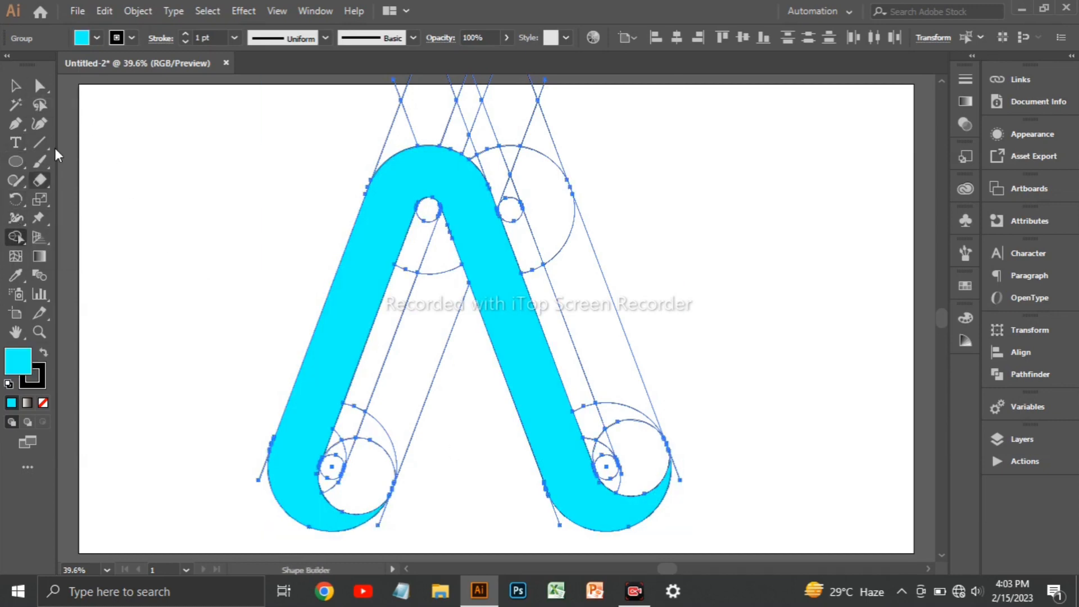
Step: Using a warm grey fill in Shape Builder, merge the inner left leg regions and the outer right leg with its upper arc
{"action": "left_click", "coordinate": [97, 37]}
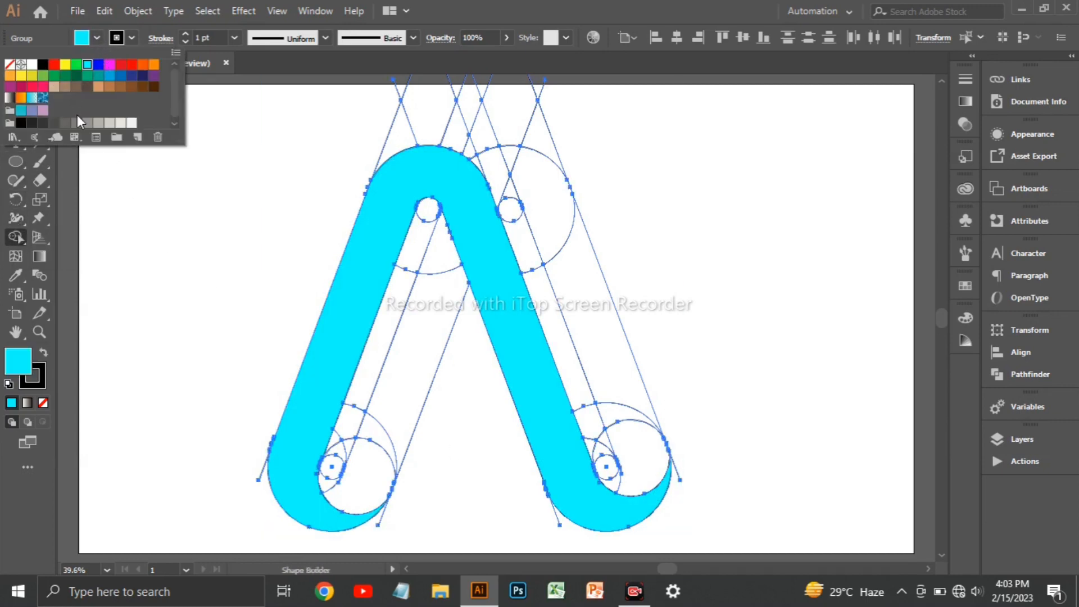
{"action": "left_click", "coordinate": [99, 37]}
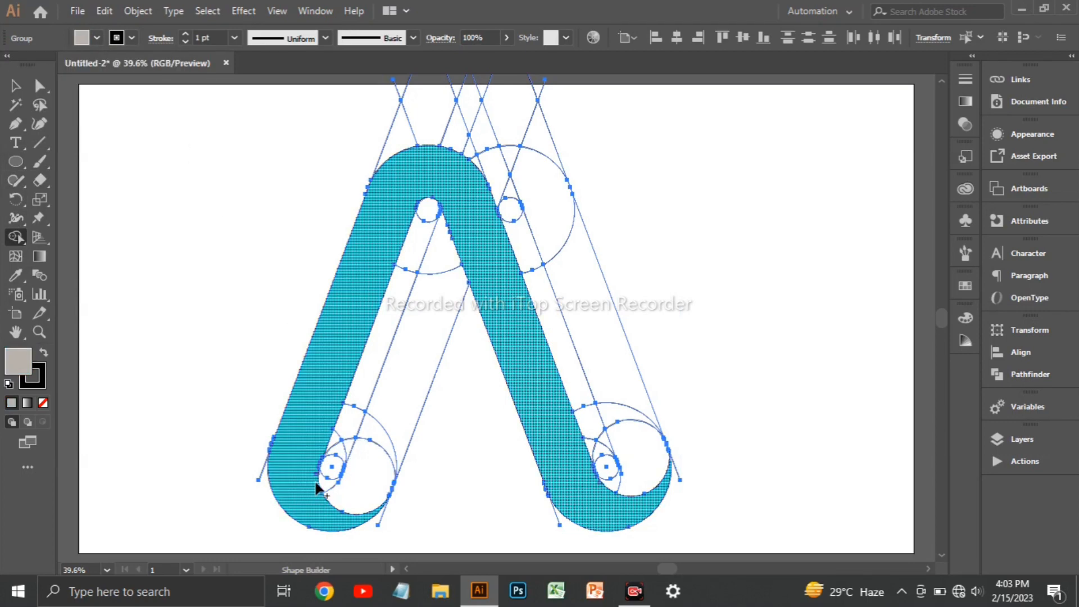
{"action": "left_click_drag", "start_coordinate": [349, 500], "coordinate": [437, 284]}
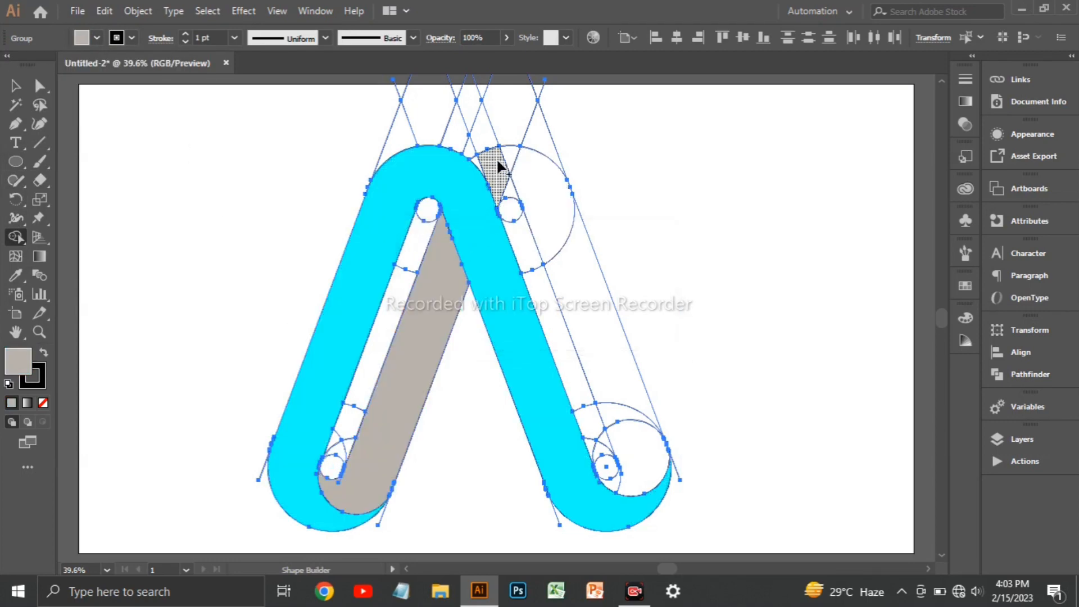
{"action": "mouse_move", "coordinate": [500, 160]}
{"action": "left_mouse_down"}
{"action": "mouse_move", "coordinate": [543, 194]}
{"action": "mouse_move", "coordinate": [644, 445]}
{"action": "left_mouse_up"}
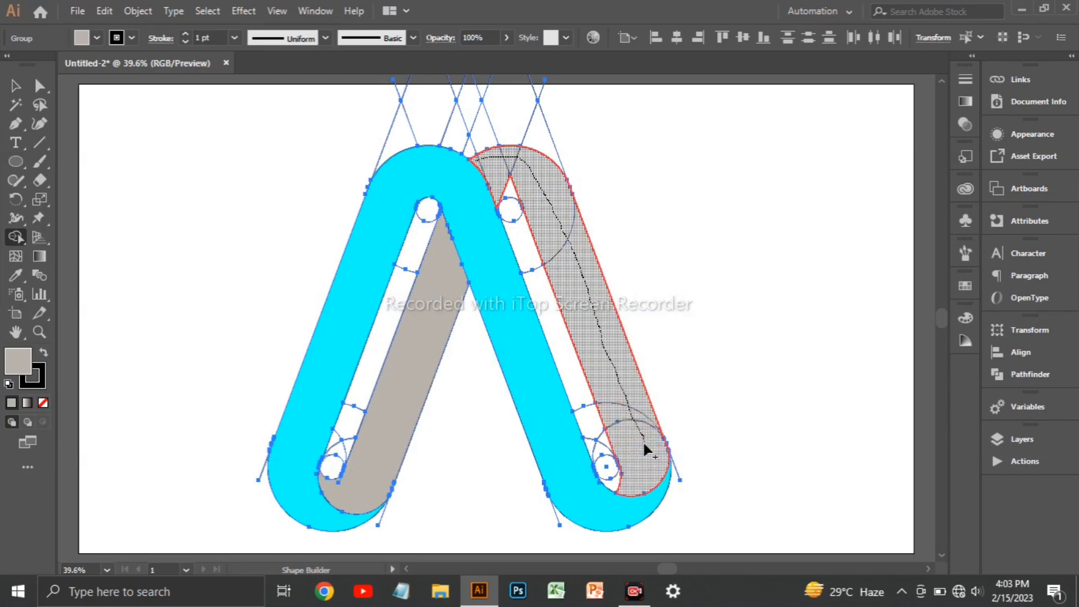
{"action": "left_click_drag", "start_coordinate": [568, 286], "coordinate": [566, 283]}
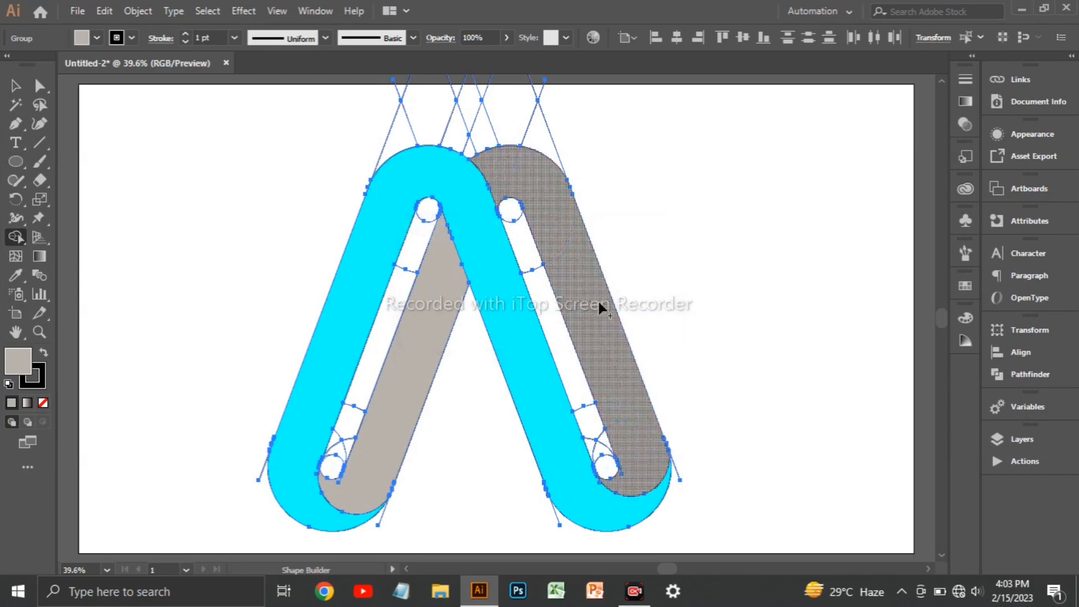
{"action": "left_click_drag", "start_coordinate": [369, 465], "coordinate": [335, 495]}
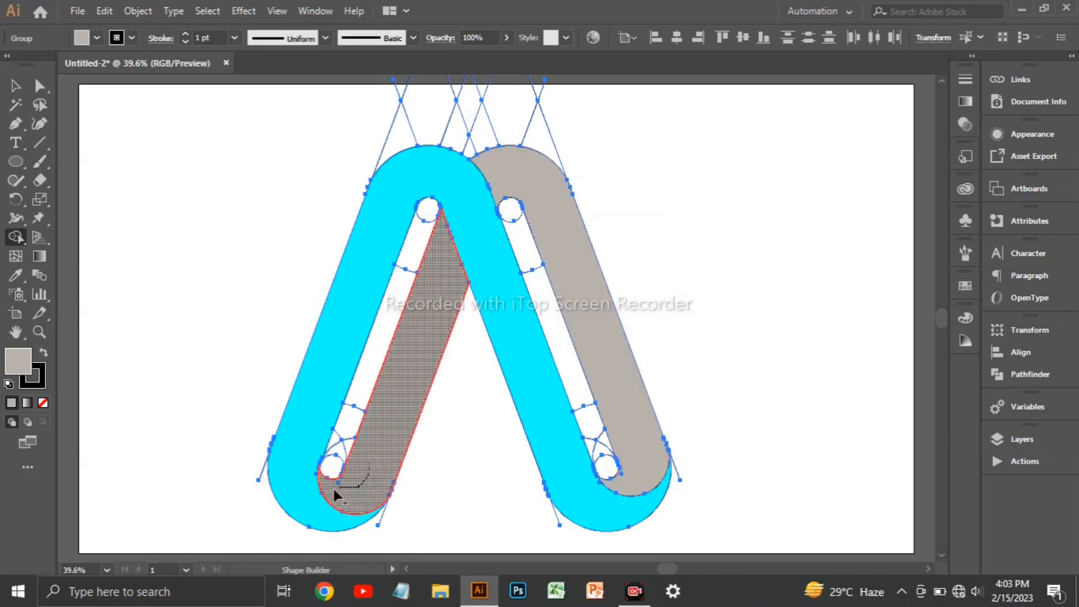
{"action": "left_click_drag", "start_coordinate": [421, 336], "coordinate": [421, 337]}
Step: Ungroup the artwork, including the left construction group, so the cyan and grey shapes can be selected separately
{"action": "key", "text": "v"}
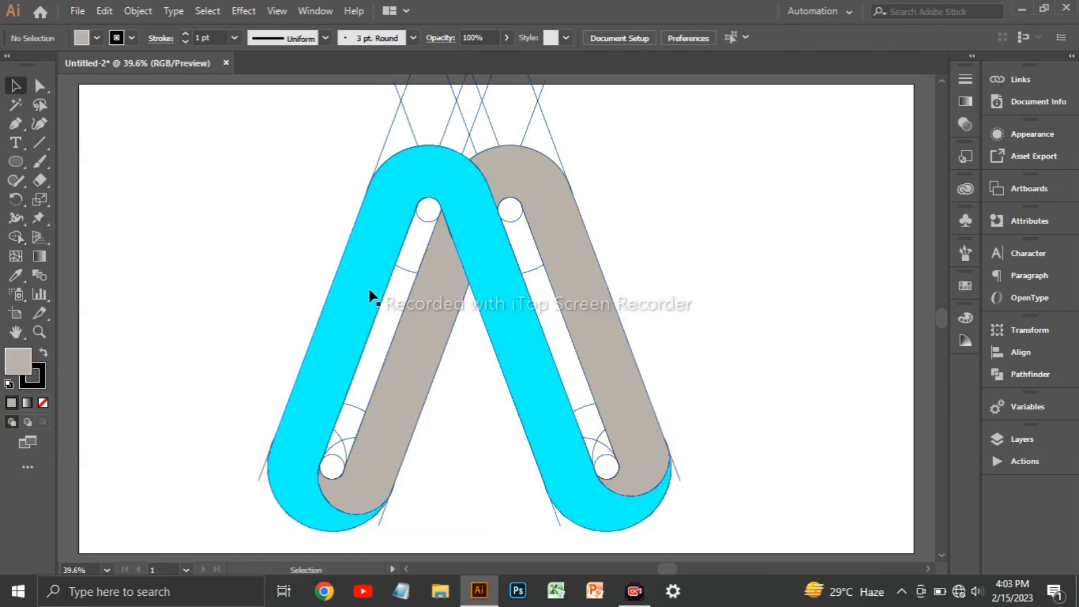
{"action": "right_click", "coordinate": [368, 253]}
{"action": "left_click", "coordinate": [411, 380]}
{"action": "right_click", "coordinate": [387, 248]}
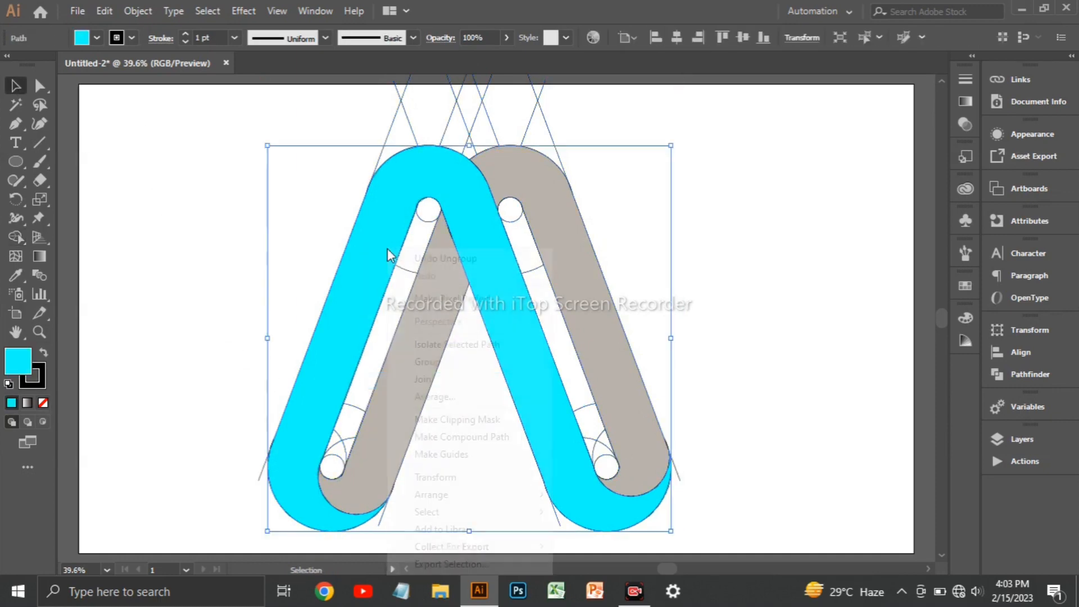
{"action": "left_click", "coordinate": [195, 282]}
{"action": "right_click", "coordinate": [558, 215]}
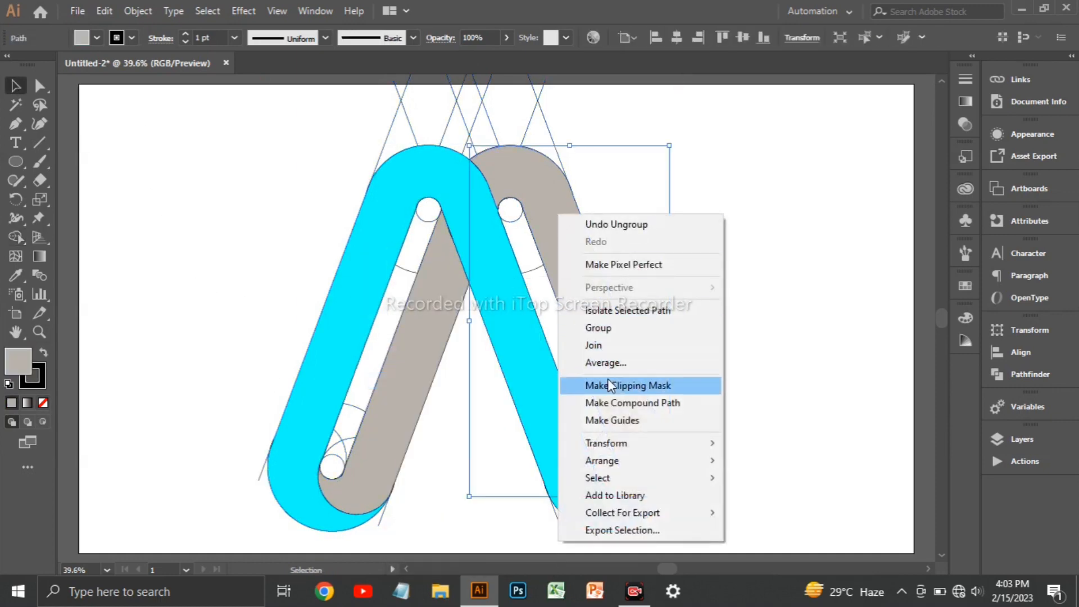
{"action": "left_click", "coordinate": [742, 236]}
{"action": "right_click", "coordinate": [433, 269]}
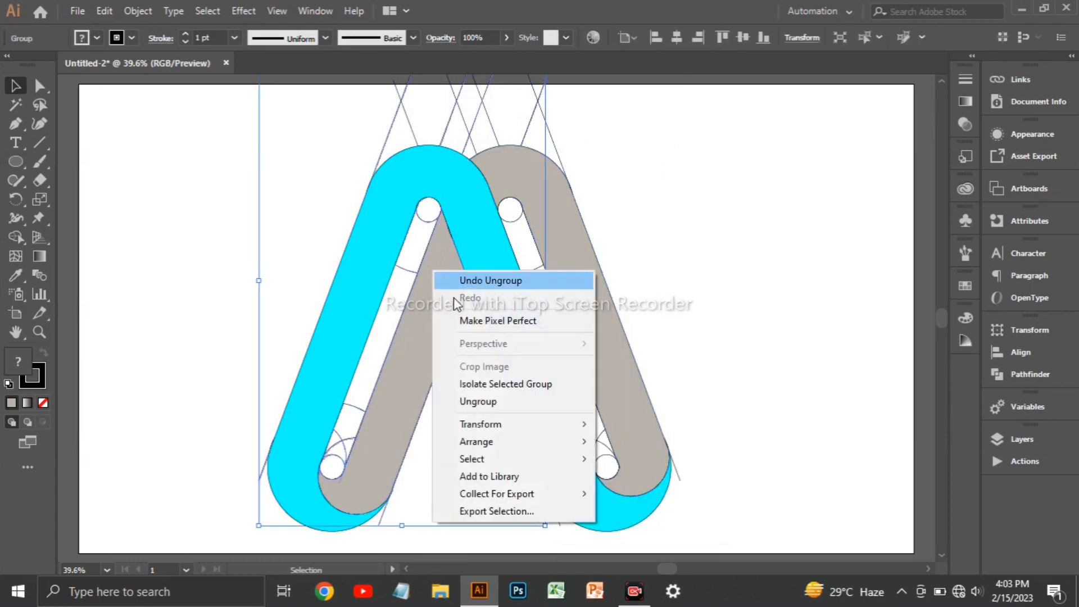
{"action": "left_click", "coordinate": [478, 402]}
{"action": "left_click", "coordinate": [661, 278]}
Step: Cut the cyan and grey shapes from the artboard and delete all the remaining construction lines and circles
{"action": "left_click", "coordinate": [420, 219]}
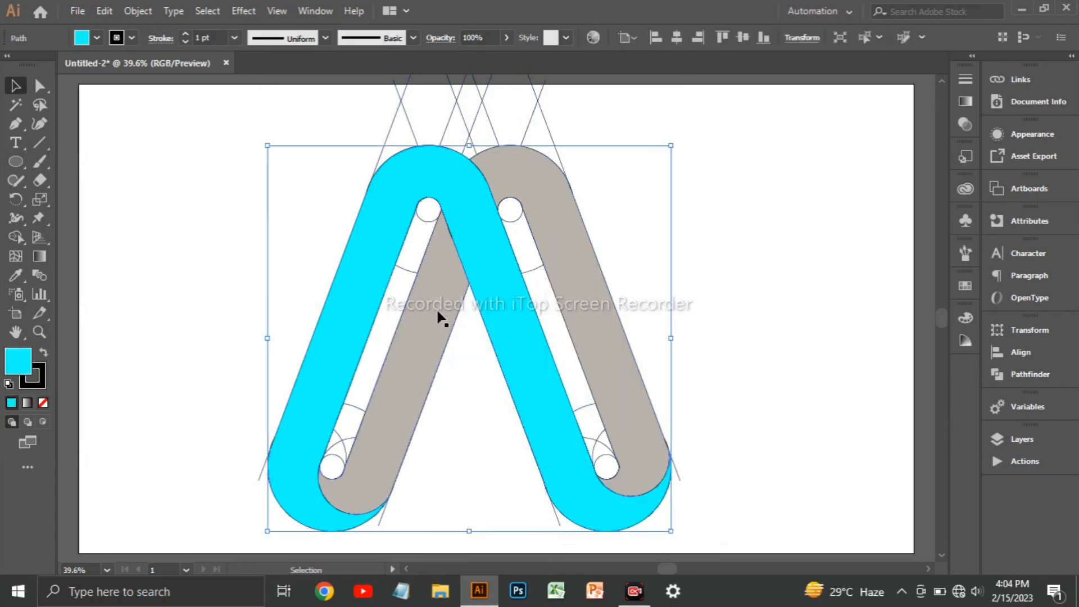
{"action": "left_click", "coordinate": [579, 283], "text": "shift"}
{"action": "left_click", "coordinate": [105, 11]}
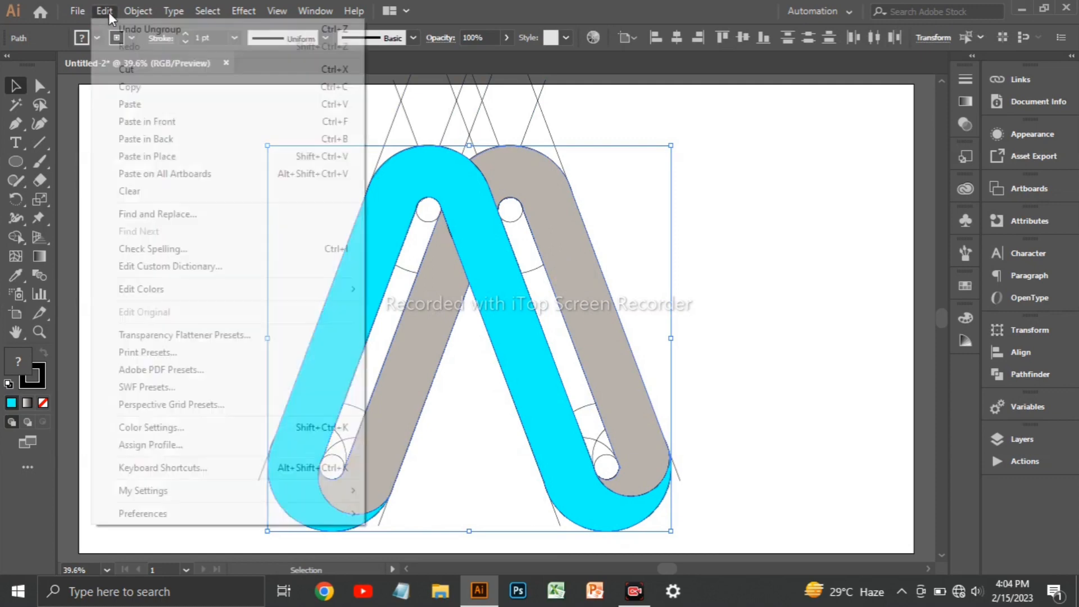
{"action": "left_click", "coordinate": [128, 72]}
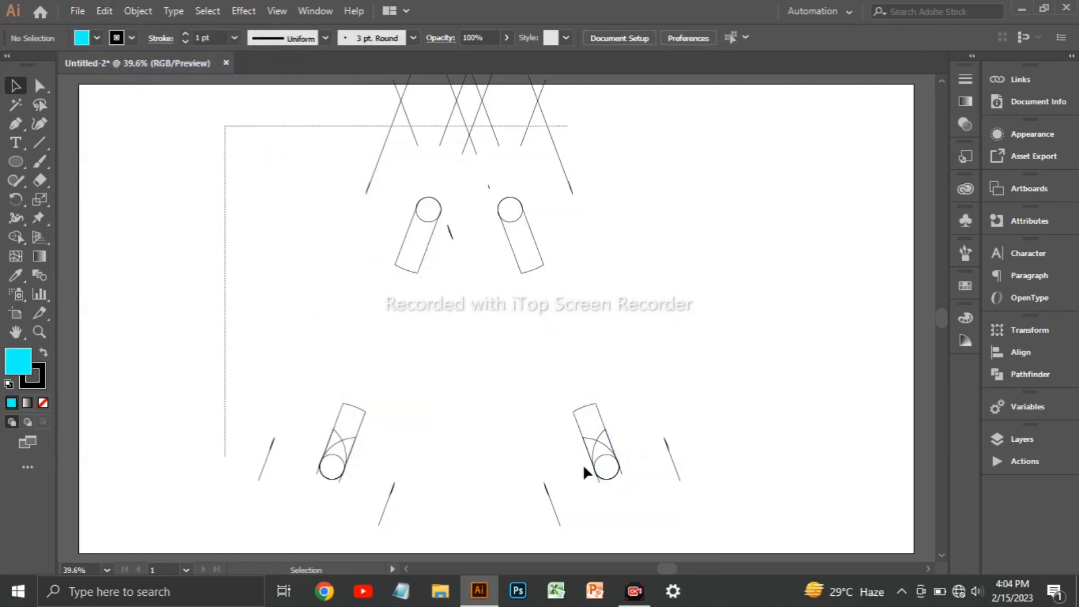
{"action": "left_click_drag", "start_coordinate": [584, 467], "coordinate": [743, 527]}
{"action": "key", "text": "Delete"}
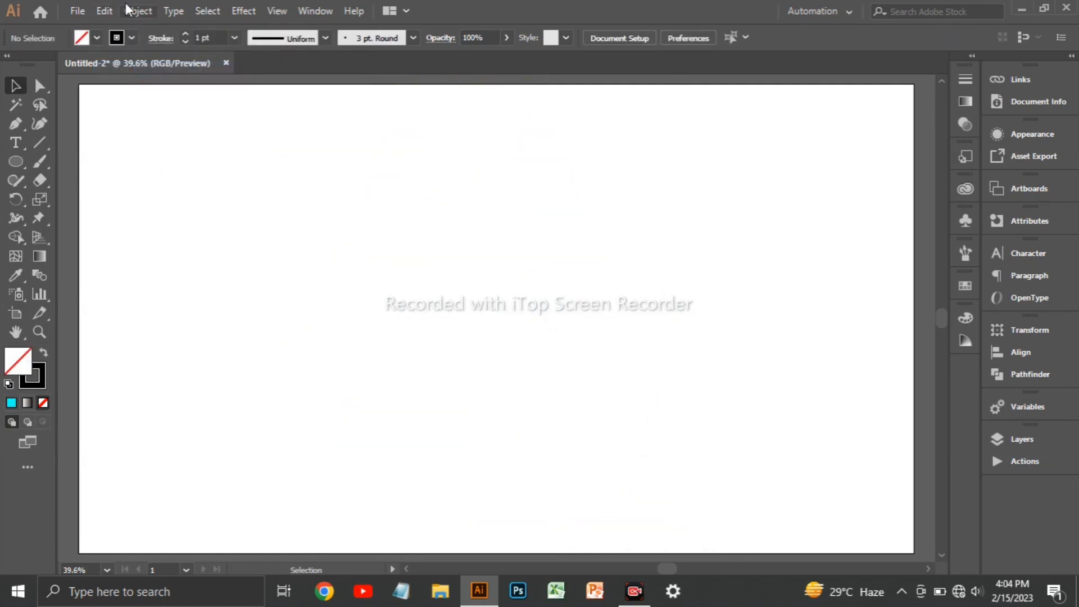
Step: Paste the cyan and grey shapes back onto the artboard and remove their black outline
{"action": "left_click", "coordinate": [104, 11]}
{"action": "left_click", "coordinate": [121, 107]}
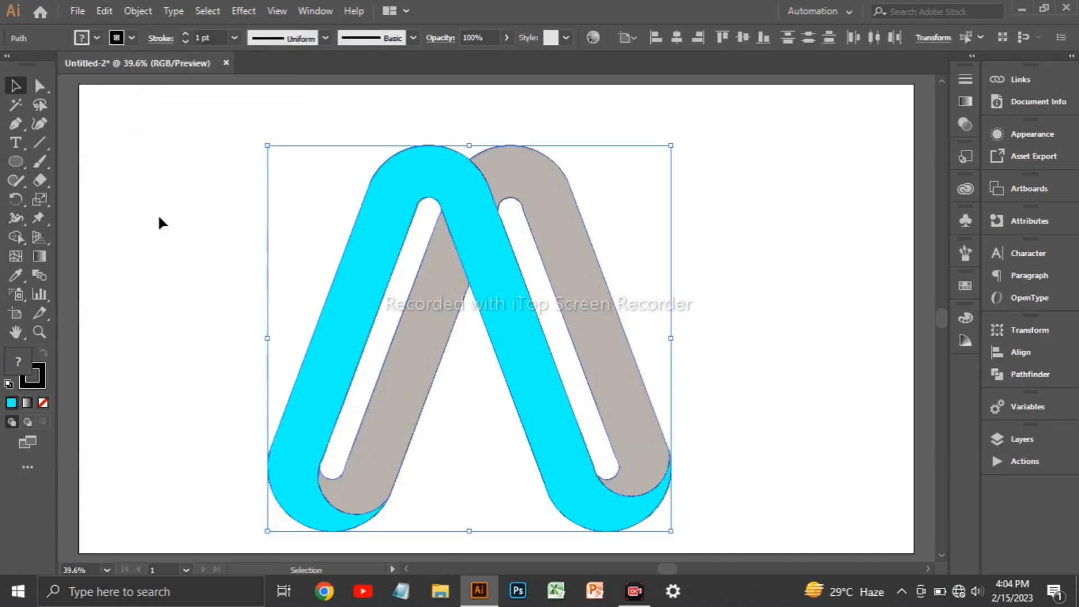
{"action": "left_click", "coordinate": [44, 401]}
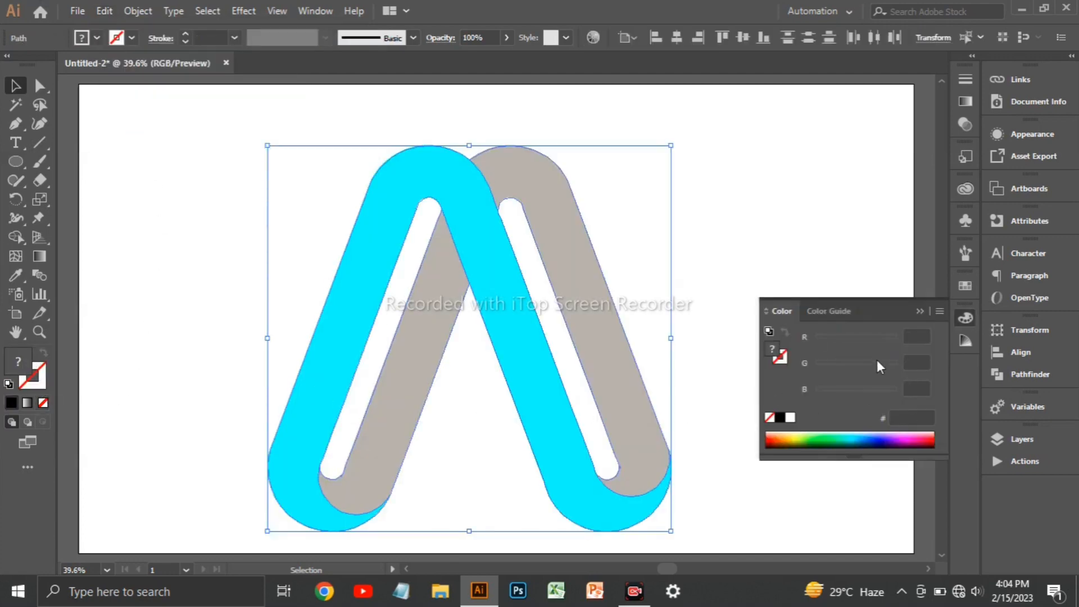
{"action": "left_click", "coordinate": [853, 234]}
Step: Fill the cyan shape with a linear gradient running from cyan to RGB blue at 100% opacity
{"action": "left_click", "coordinate": [511, 270]}
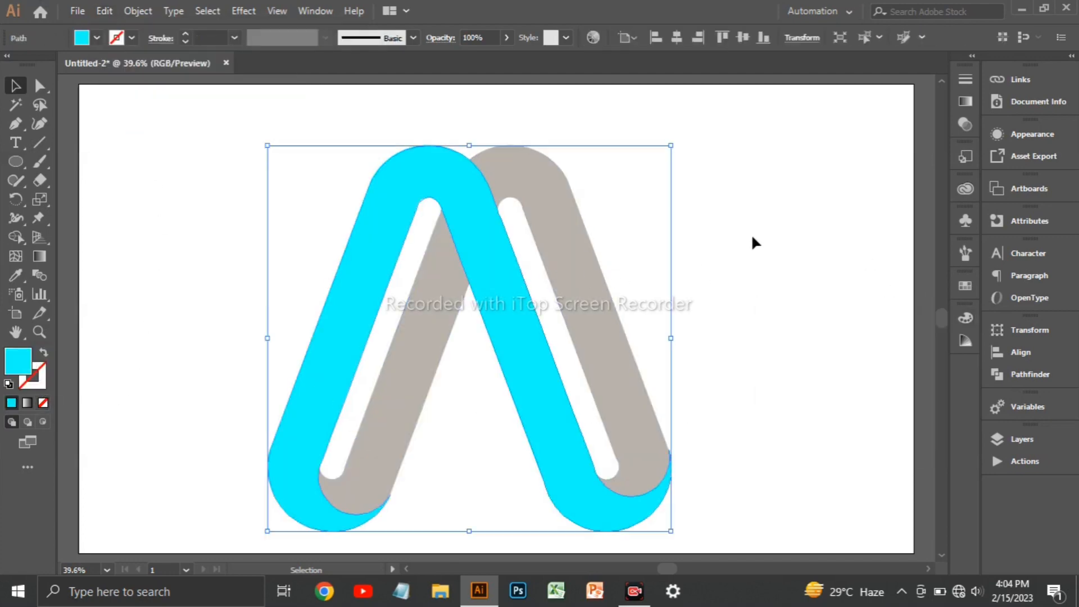
{"action": "left_click", "coordinate": [965, 102]}
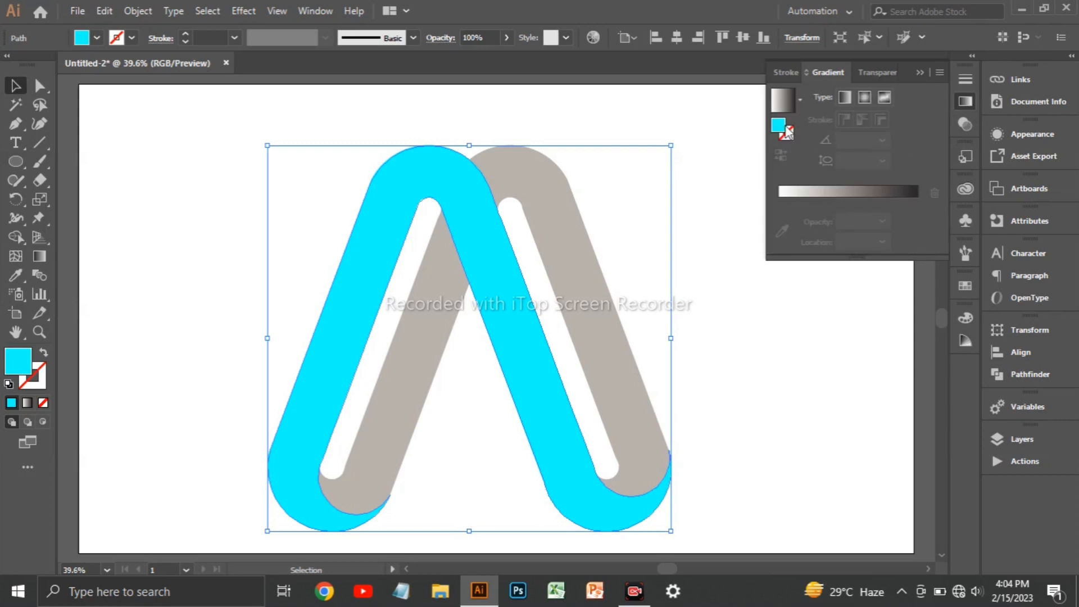
{"action": "left_click", "coordinate": [792, 192]}
{"action": "left_click_drag", "start_coordinate": [781, 225], "coordinate": [789, 272]}
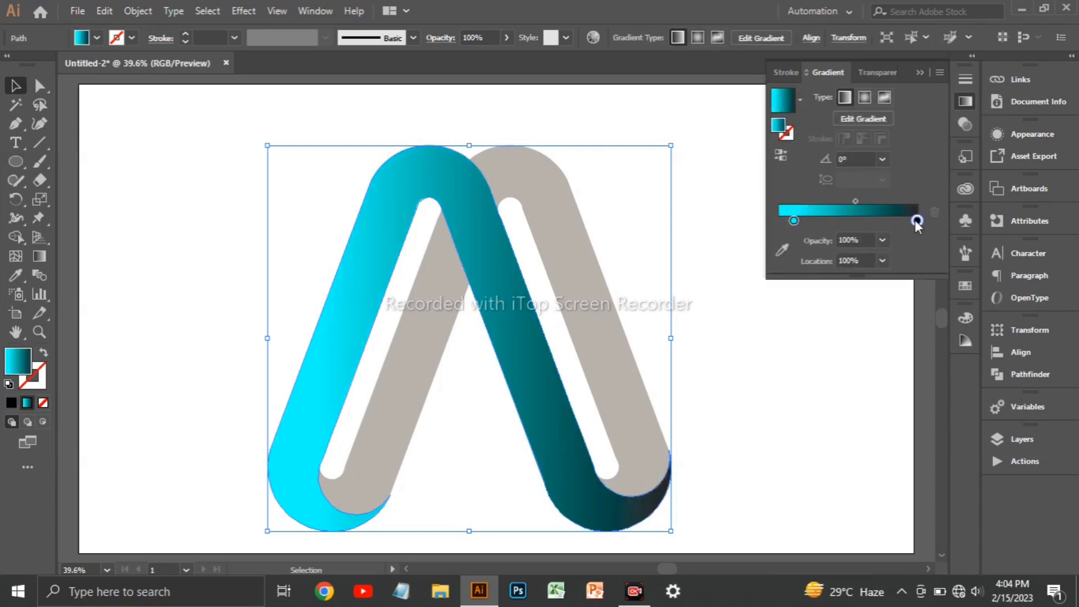
{"action": "double_click", "coordinate": [917, 220]}
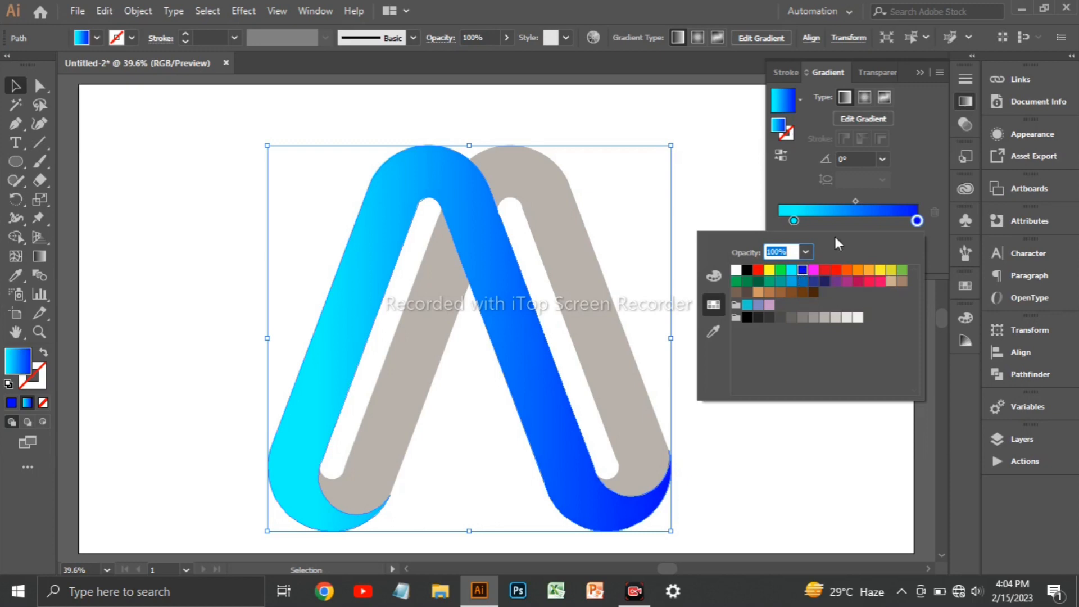
Step: Redirect the cyan-to-blue gradient diagonally from the shape's upper left toward its bottom, at about -66°
{"action": "left_click", "coordinate": [37, 262]}
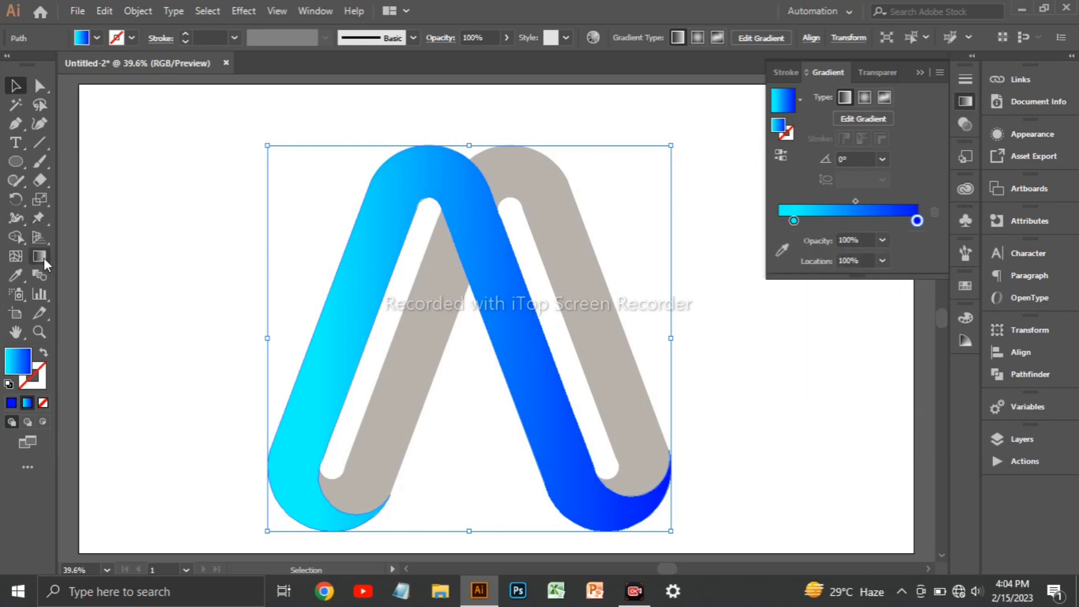
{"action": "left_click_drag", "start_coordinate": [270, 115], "coordinate": [476, 554]}
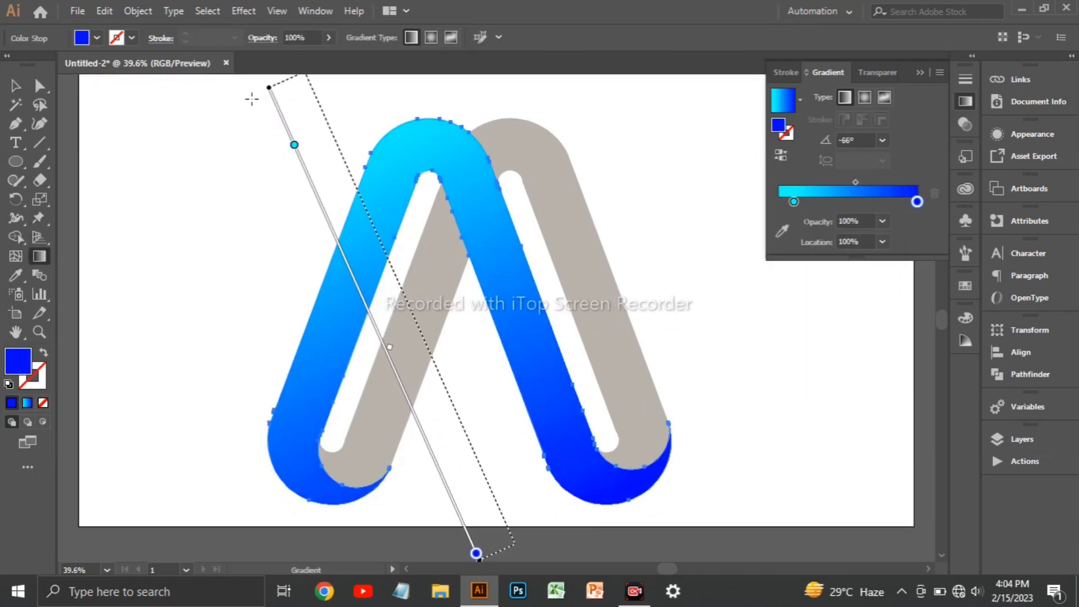
{"action": "key", "text": "v"}
{"action": "left_click", "coordinate": [751, 133]}
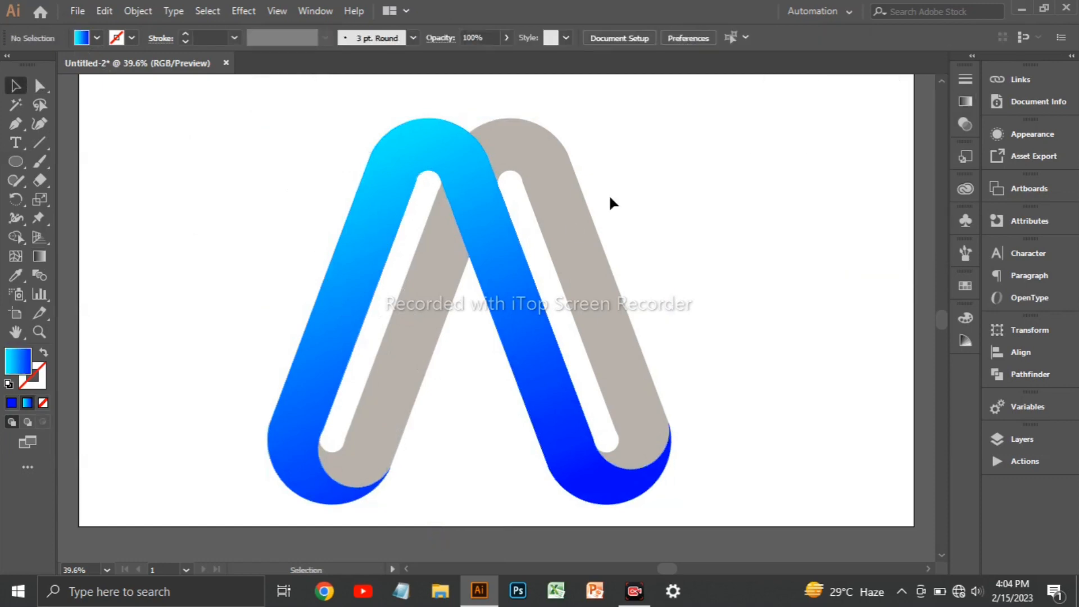
Step: Draw a horizontal rectangle as a crossbar over the blue shape and place a duplicate of it lower across the grey shape
{"action": "left_click_drag", "start_coordinate": [7, 163], "coordinate": [75, 160]}
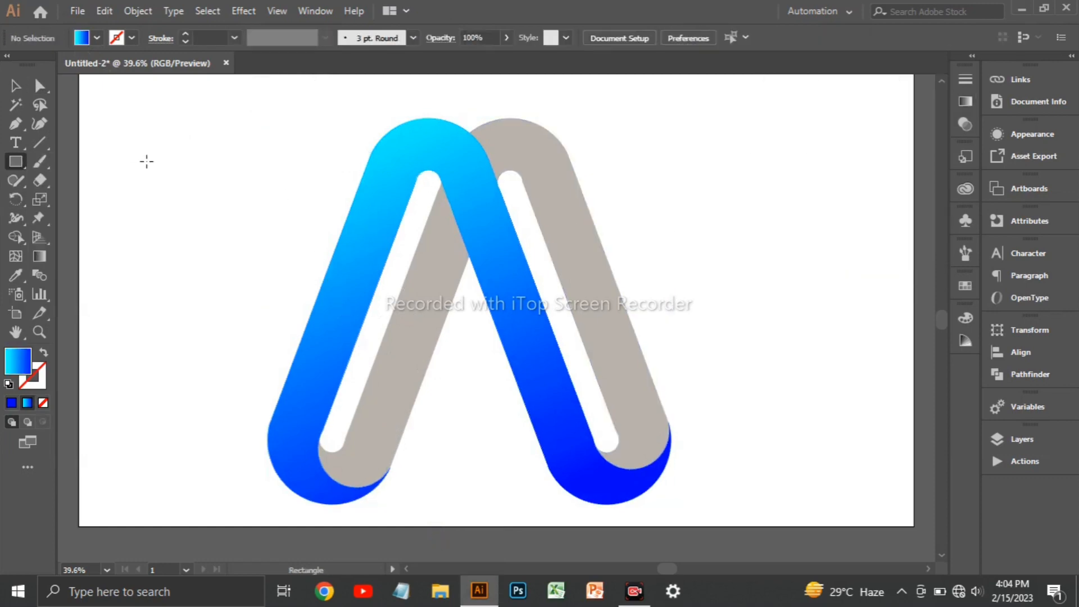
{"action": "left_click_drag", "start_coordinate": [144, 162], "coordinate": [360, 202]}
{"action": "key", "text": "v"}
{"action": "left_click_drag", "start_coordinate": [258, 208], "coordinate": [548, 371]}
Step: Send the lower crossbar backward repeatedly until it lies behind both the blue and the grey shapes, and deselect it
{"action": "right_click", "coordinate": [548, 370]}
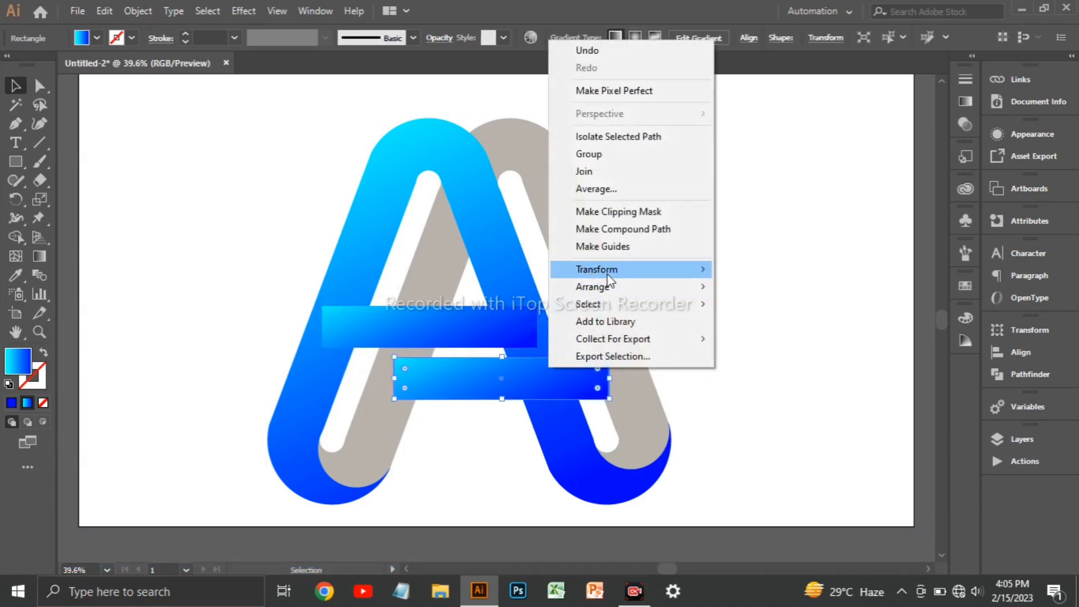
{"action": "mouse_move", "coordinate": [667, 296]}
{"action": "left_click", "coordinate": [781, 321]}
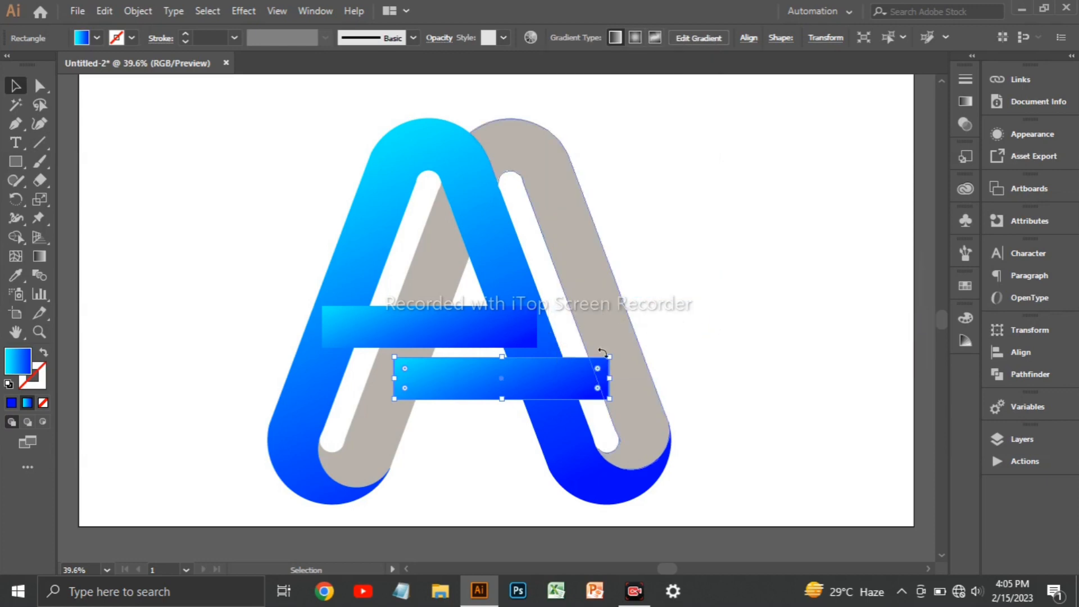
{"action": "right_click", "coordinate": [600, 391]}
{"action": "left_click", "coordinate": [747, 340]}
{"action": "right_click", "coordinate": [556, 382]}
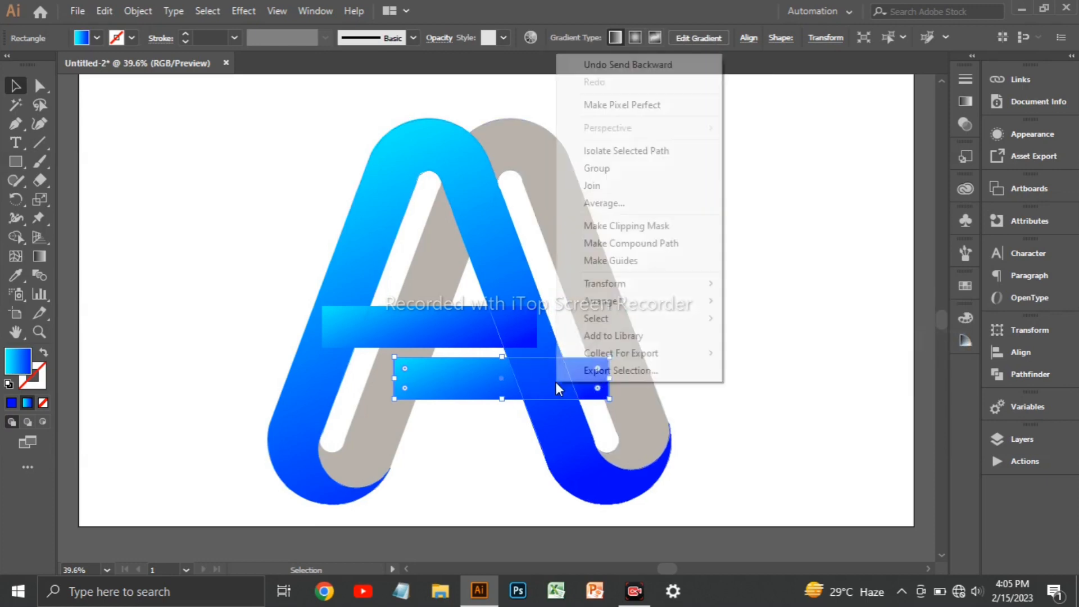
{"action": "mouse_move", "coordinate": [618, 306]}
{"action": "left_click", "coordinate": [780, 335]}
{"action": "right_click", "coordinate": [551, 345]}
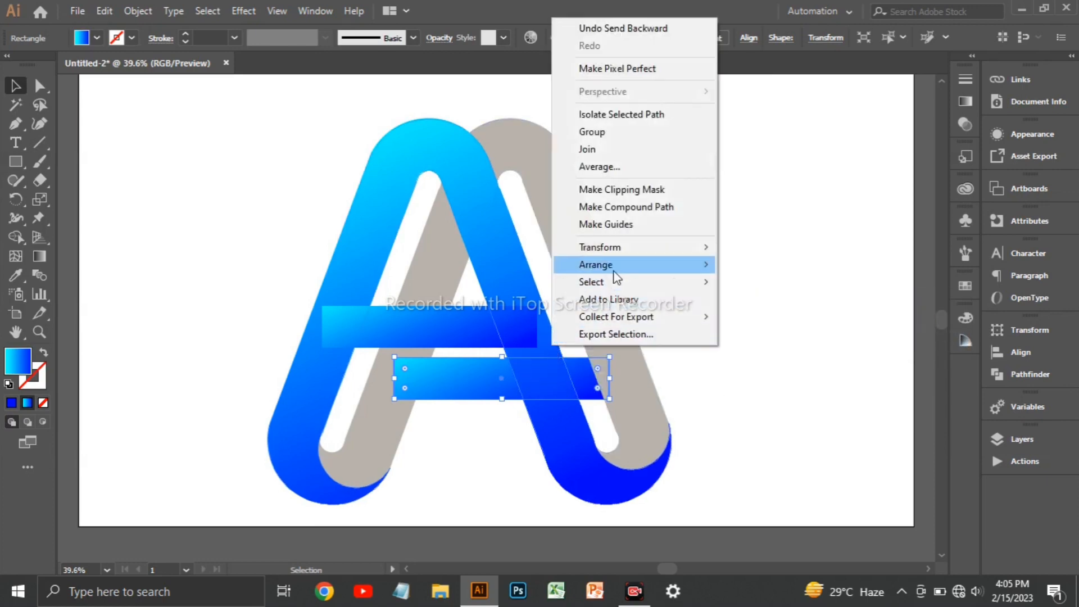
{"action": "mouse_move", "coordinate": [614, 267]}
{"action": "left_click", "coordinate": [781, 299]}
{"action": "right_click", "coordinate": [555, 293]}
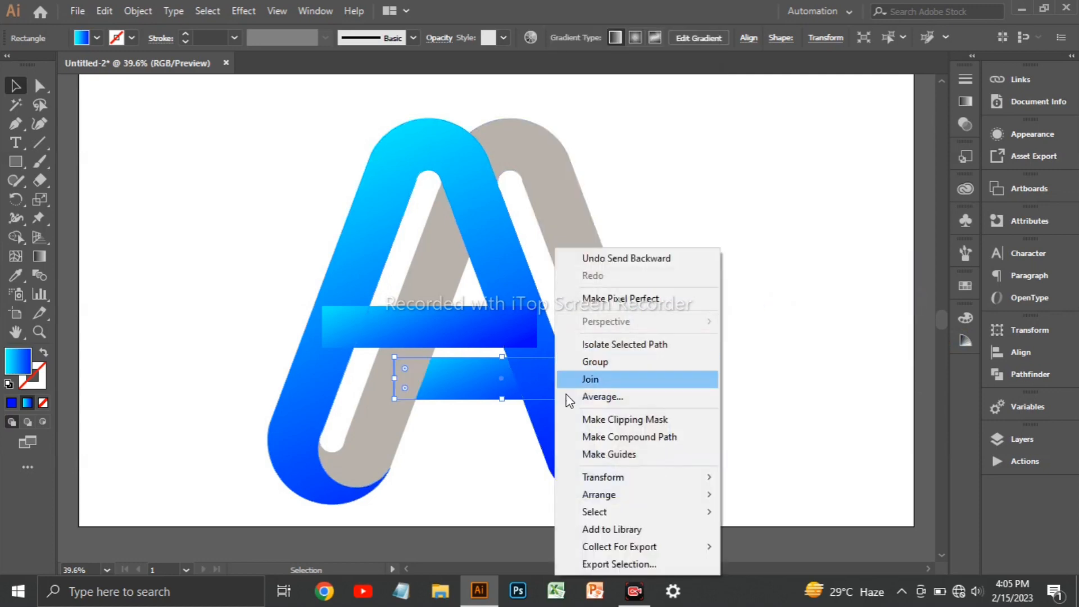
{"action": "mouse_move", "coordinate": [601, 495]}
{"action": "left_click", "coordinate": [804, 520]}
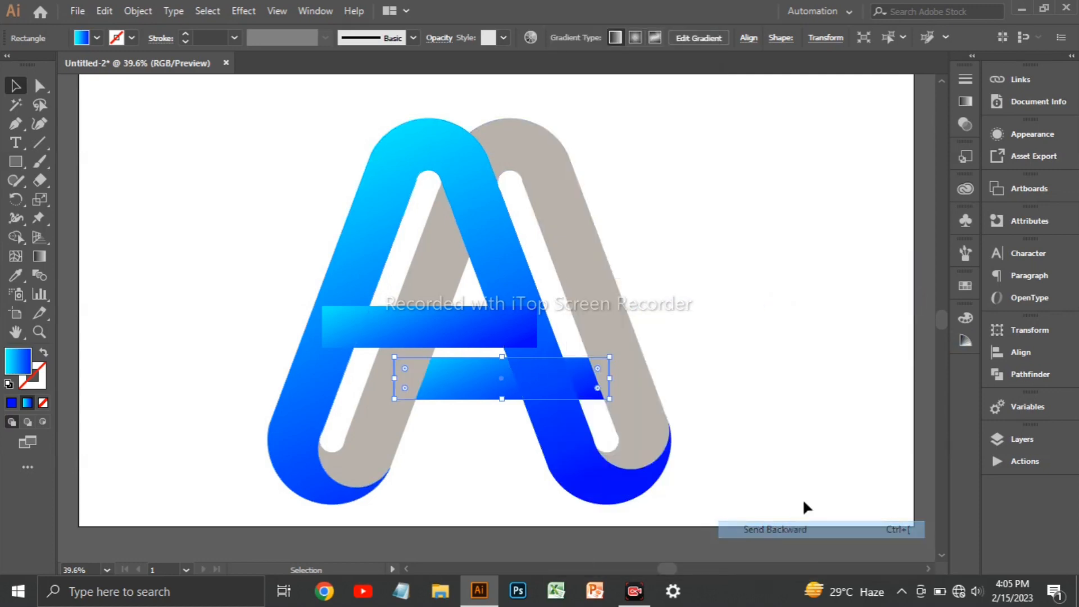
{"action": "left_click", "coordinate": [756, 291]}
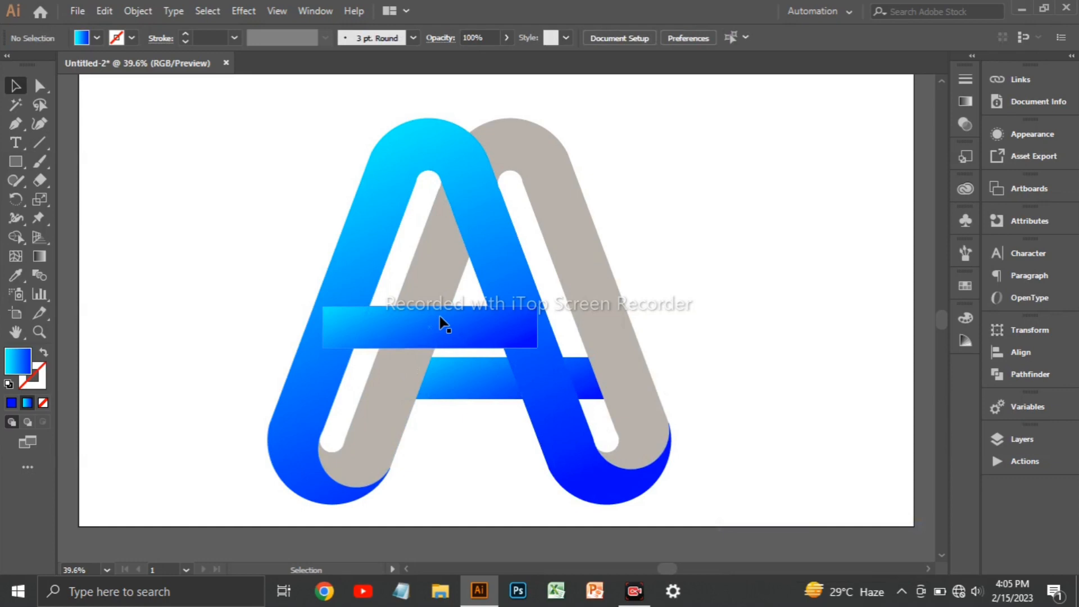
Step: Nudge the lower crossbar upward in small increments until it sits just below the upper crossbar
{"action": "left_click_drag", "start_coordinate": [440, 318], "coordinate": [441, 320]}
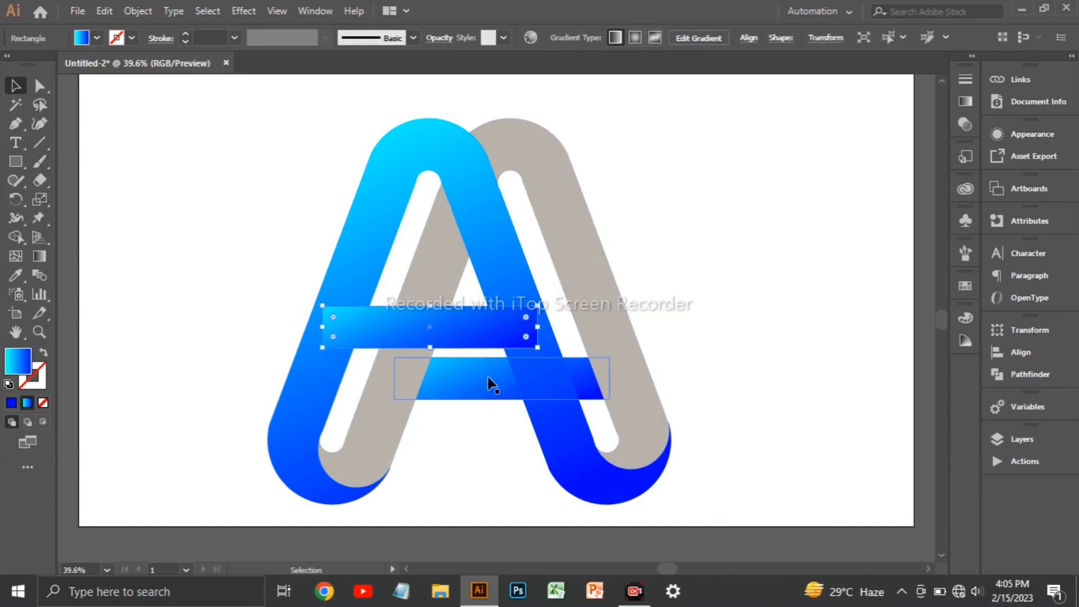
{"action": "key", "text": "Up"}
{"action": "key", "text": "Up"}
{"action": "key", "text": "Up"}
{"action": "key", "text": "Up"}
{"action": "key", "text": "Up"}
{"action": "key", "text": "Up"}
{"action": "key", "text": "Up"}
{"action": "key", "text": "Up"}
{"action": "key", "text": "Up"}
{"action": "key", "text": "Up"}
{"action": "key", "text": "Up"}
{"action": "key", "text": "Up"}
{"action": "key", "text": "Up"}
{"action": "key", "text": "Up"}
{"action": "key", "text": "Up"}
{"action": "key", "text": "Up"}
{"action": "key", "text": "Up"}
{"action": "key", "text": "Up"}
{"action": "key", "text": "Up"}
{"action": "key", "text": "Up"}
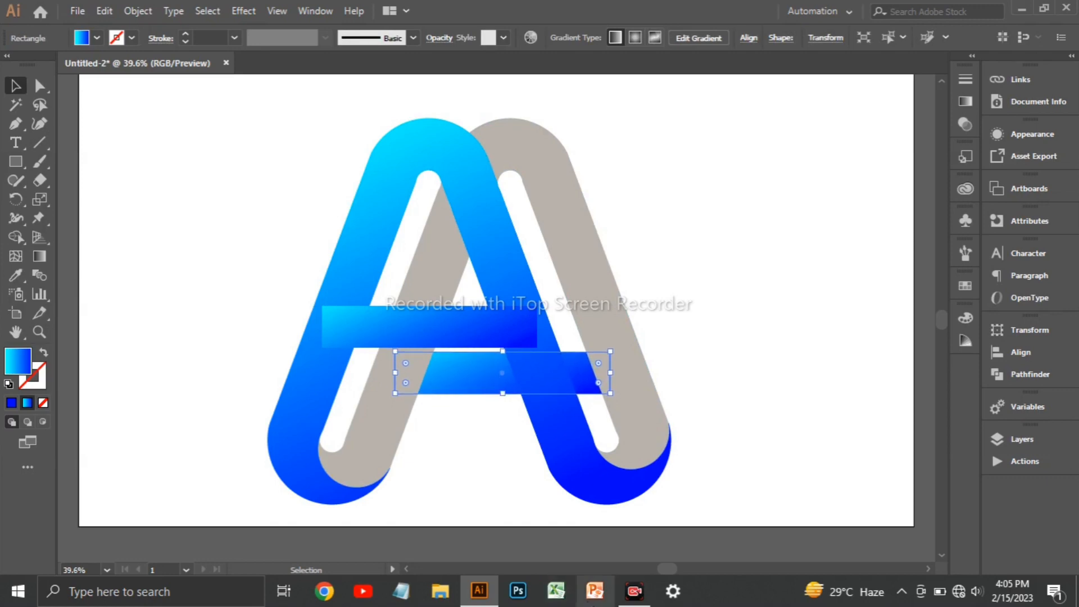
Step: Unite the upper crossbar with the blue shape using Pathfinder to form the front letter A
{"action": "left_click", "coordinate": [474, 322]}
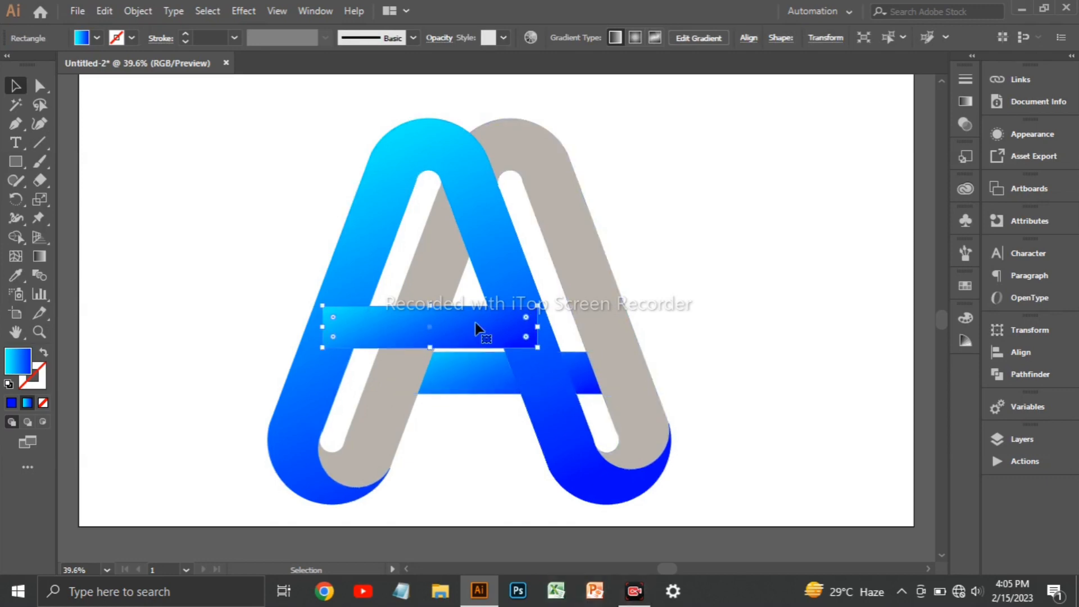
{"action": "left_click", "coordinate": [380, 205]}
{"action": "left_click", "coordinate": [314, 13]}
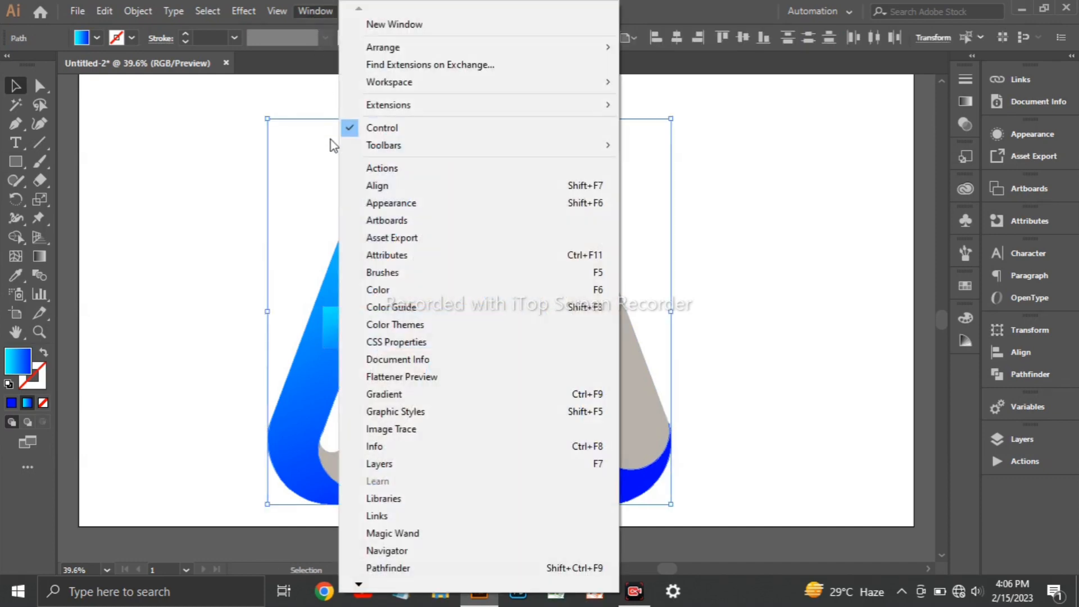
{"action": "left_click", "coordinate": [388, 568]}
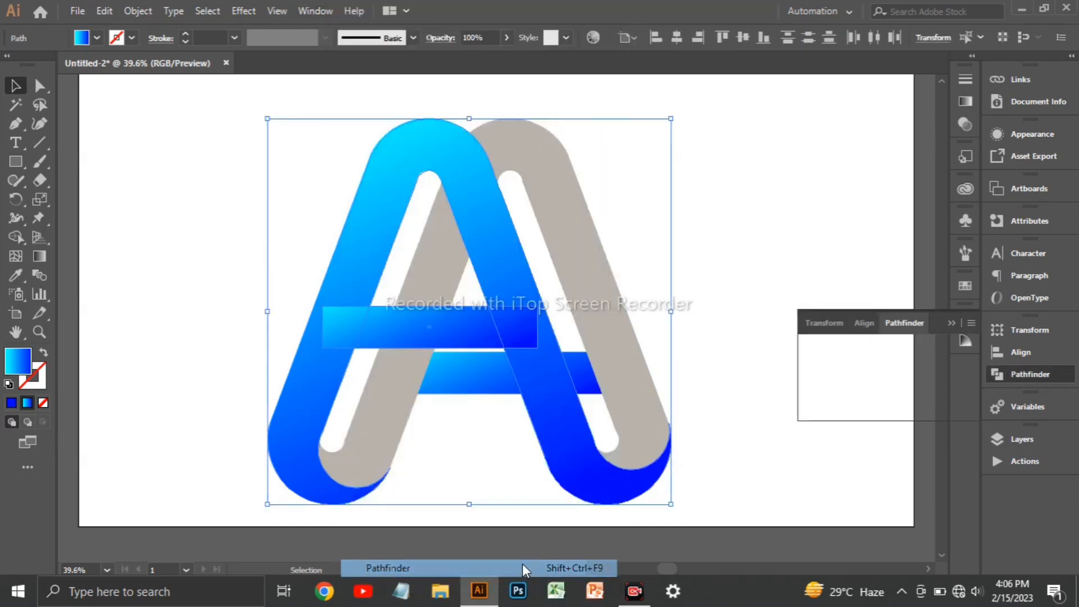
{"action": "left_click", "coordinate": [813, 365]}
{"action": "left_click", "coordinate": [949, 323]}
{"action": "left_click", "coordinate": [726, 326]}
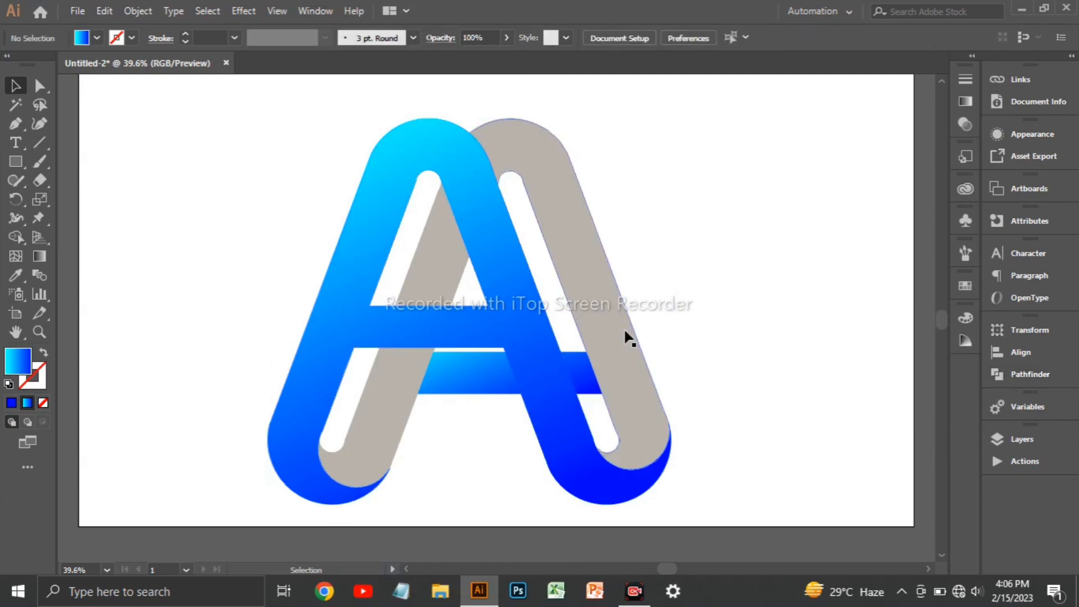
Step: Unite the lower crossbar with both parts of the grey shape using Pathfinder to form the rear letter A
{"action": "left_click", "coordinate": [626, 334]}
{"action": "left_click", "coordinate": [585, 381], "text": "shift"}
{"action": "left_click", "coordinate": [408, 428], "text": "shift"}
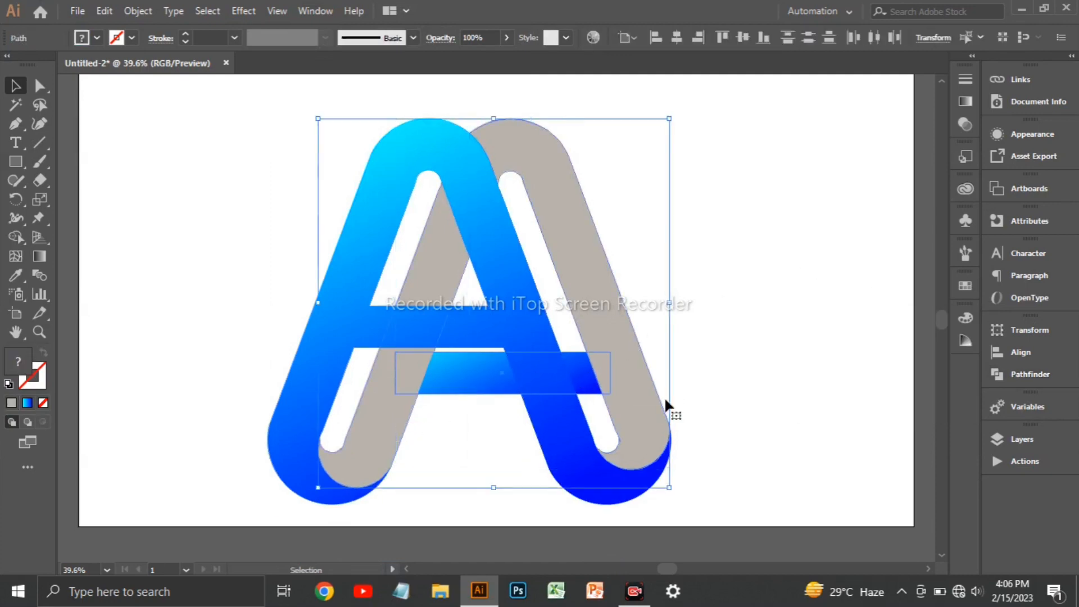
{"action": "left_click", "coordinate": [1007, 366]}
{"action": "left_click", "coordinate": [811, 369]}
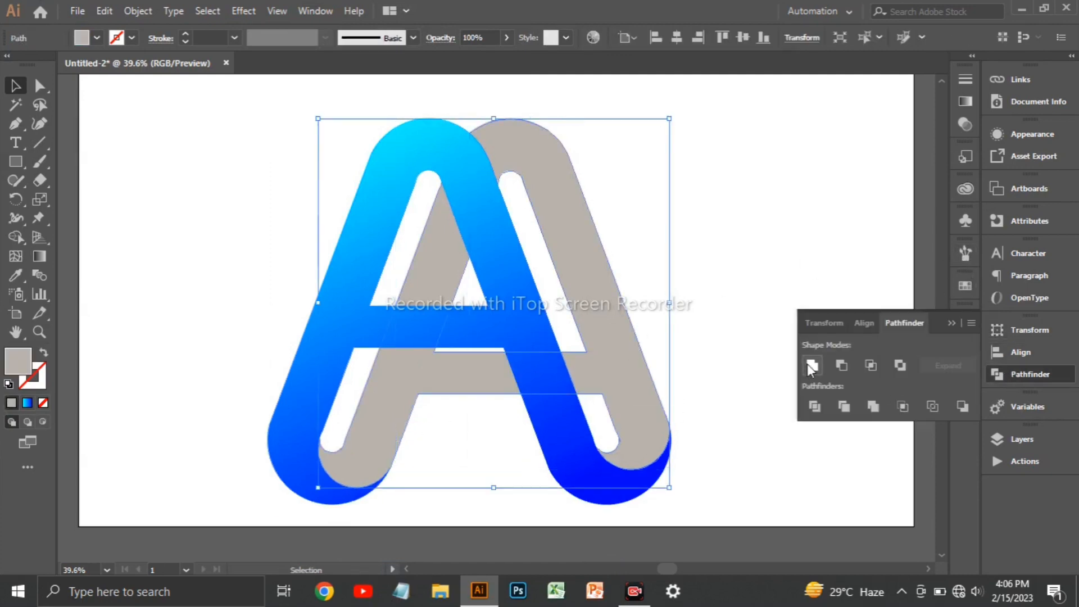
{"action": "left_click", "coordinate": [953, 316]}
{"action": "left_click", "coordinate": [898, 294]}
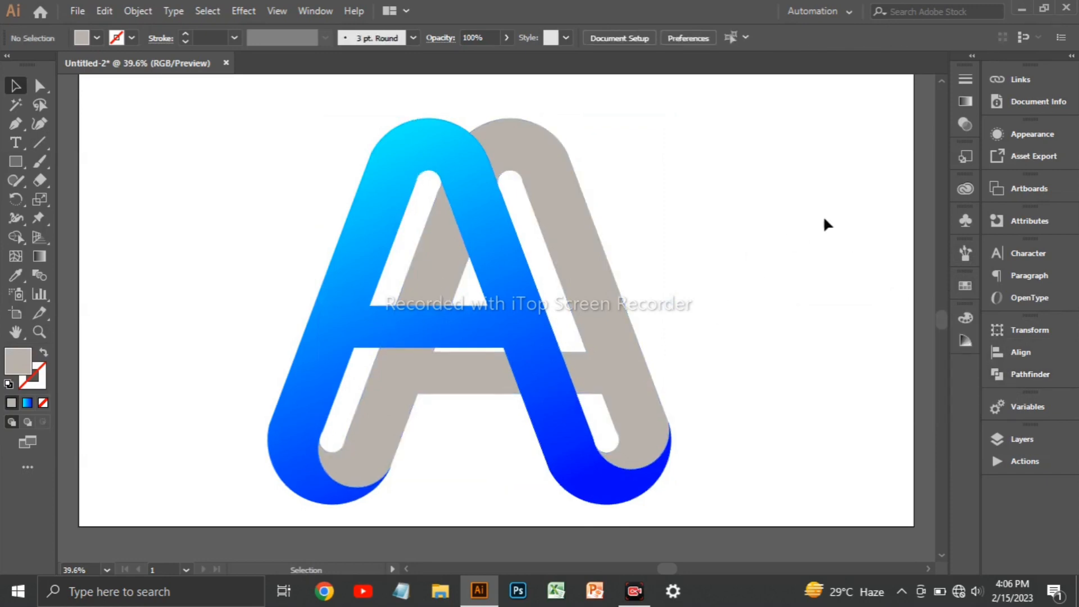
Step: Redirect the front A's gradient from its apex downward at about -77.7° and shift the gradient midpoint toward the blue end
{"action": "left_click", "coordinate": [480, 194]}
{"action": "left_click", "coordinate": [965, 101]}
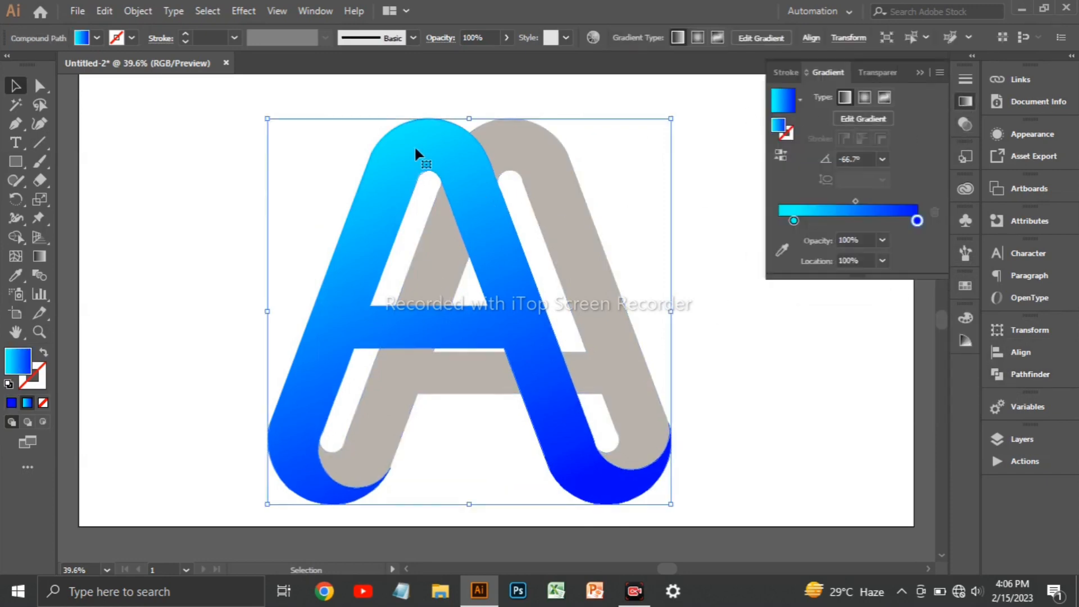
{"action": "left_click", "coordinate": [40, 256]}
{"action": "left_click_drag", "start_coordinate": [213, 96], "coordinate": [357, 362]}
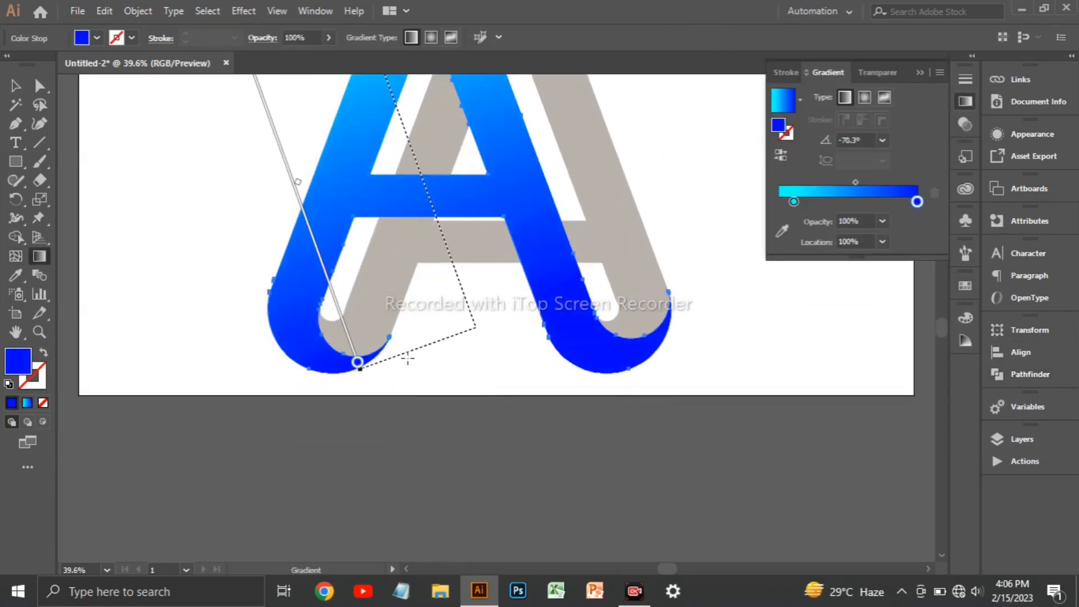
{"action": "left_click", "coordinate": [287, 11]}
{"action": "left_click", "coordinate": [360, 105]}
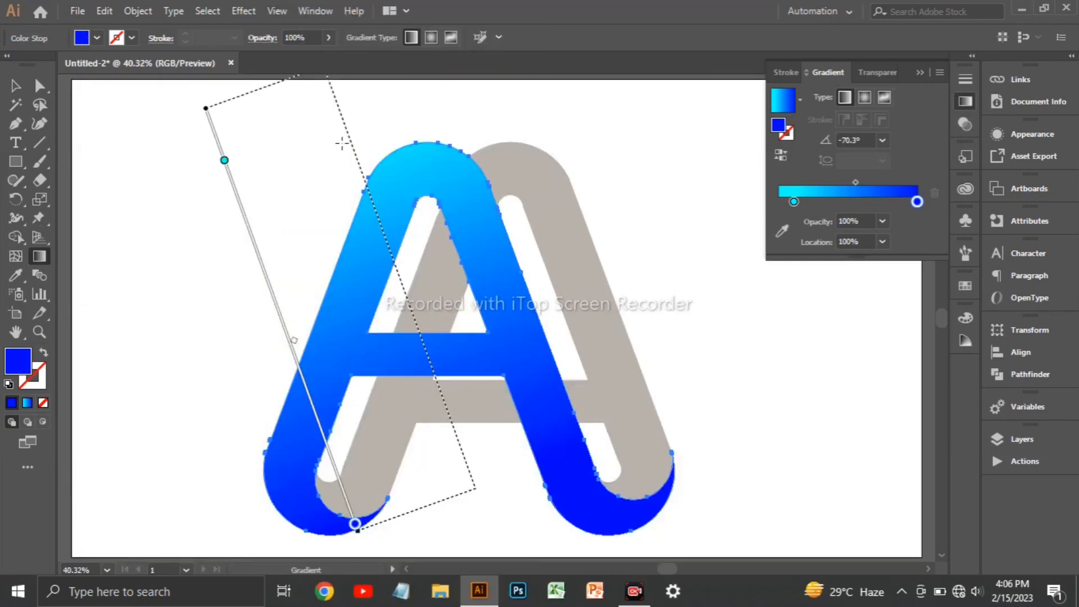
{"action": "left_click_drag", "start_coordinate": [370, 99], "coordinate": [462, 519]}
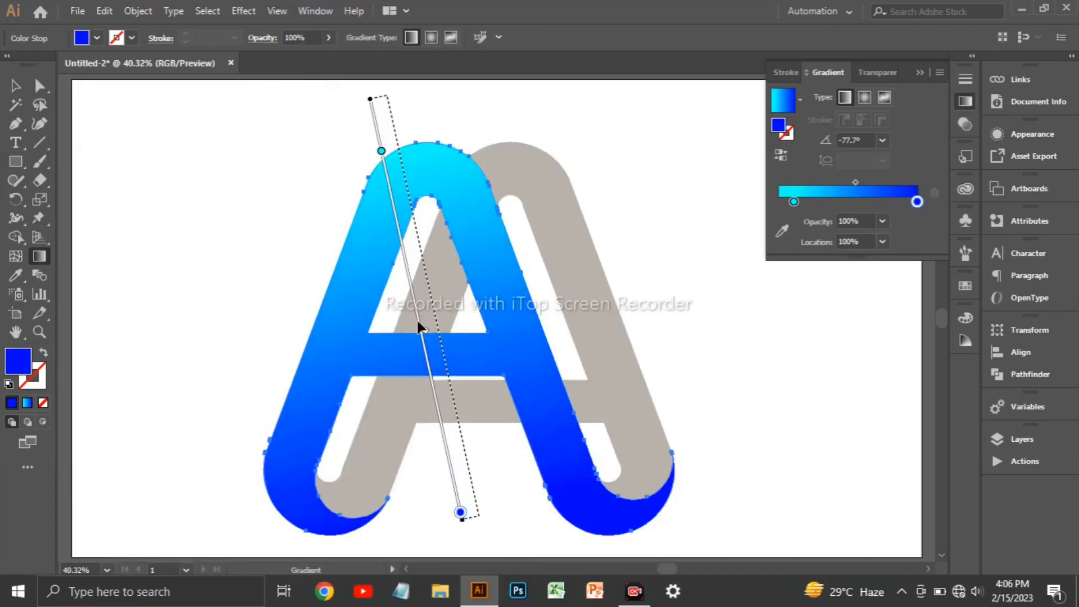
{"action": "left_click_drag", "start_coordinate": [426, 336], "coordinate": [448, 425]}
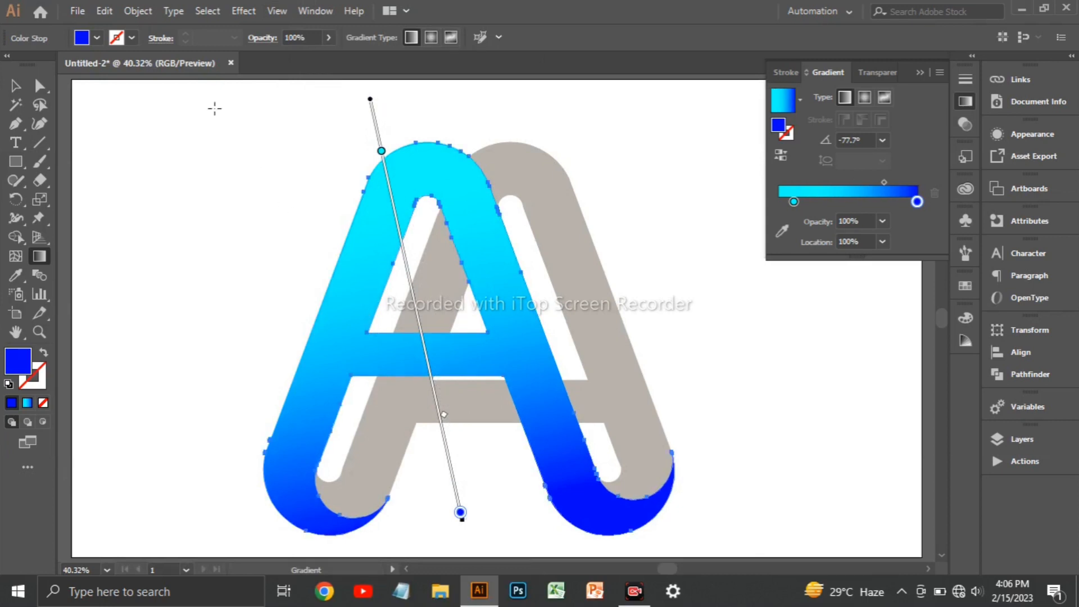
Step: Redraw the front A's gradient at about -76.9° so cyan covers more of the letter, and deselect it
{"action": "left_click_drag", "start_coordinate": [199, 91], "coordinate": [330, 543]}
{"action": "left_click_drag", "start_coordinate": [416, 79], "coordinate": [544, 523]}
{"action": "mouse_move", "coordinate": [527, 419]}
{"action": "left_mouse_down"}
{"action": "mouse_move", "coordinate": [505, 391]}
{"action": "mouse_move", "coordinate": [485, 397]}
{"action": "mouse_move", "coordinate": [475, 370]}
{"action": "left_mouse_up"}
{"action": "left_click", "coordinate": [16, 85]}
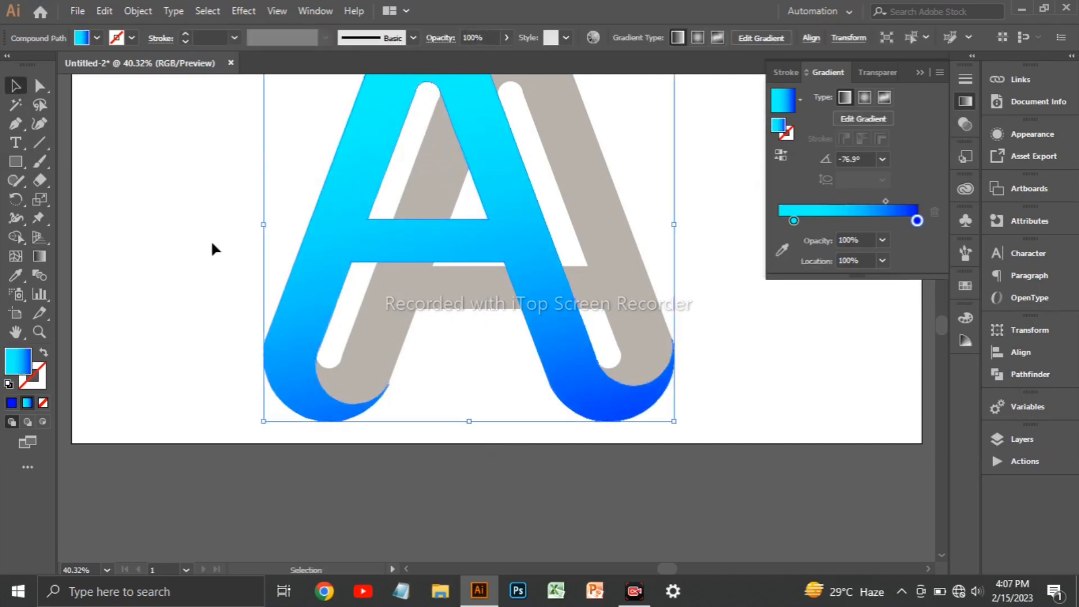
{"action": "left_click", "coordinate": [212, 248]}
Step: Apply a linear gradient to the rear grey A and move its grey stop inward along the gradient
{"action": "left_click", "coordinate": [615, 288]}
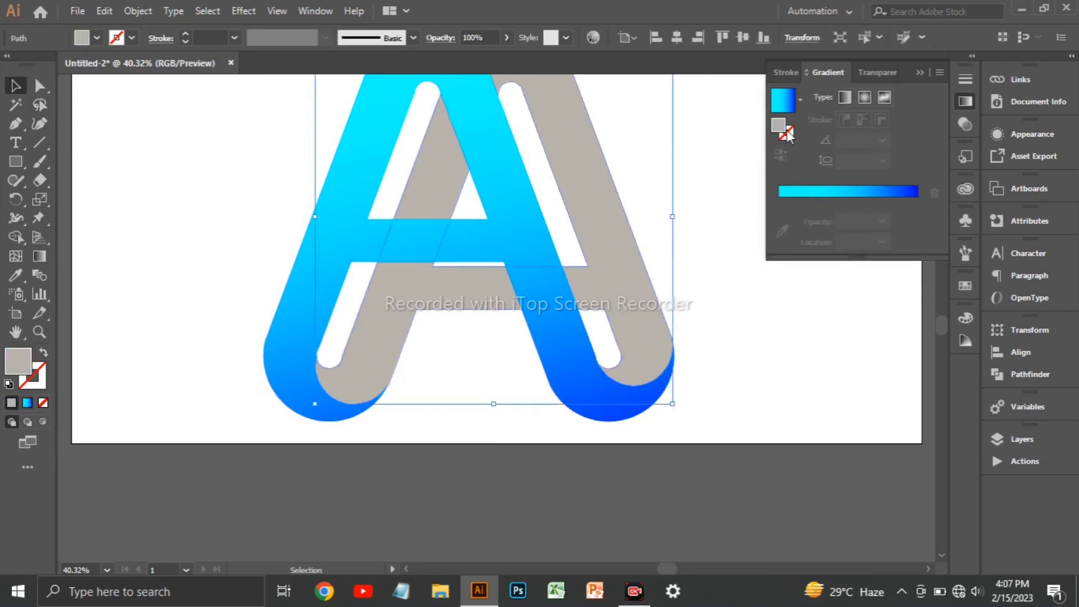
{"action": "left_click", "coordinate": [832, 192]}
{"action": "left_click_drag", "start_coordinate": [790, 221], "coordinate": [828, 220]}
Step: Change the blue end stop of the rear A's gradient to the lightest grey swatch at 100% opacity
{"action": "left_click", "coordinate": [916, 221]}
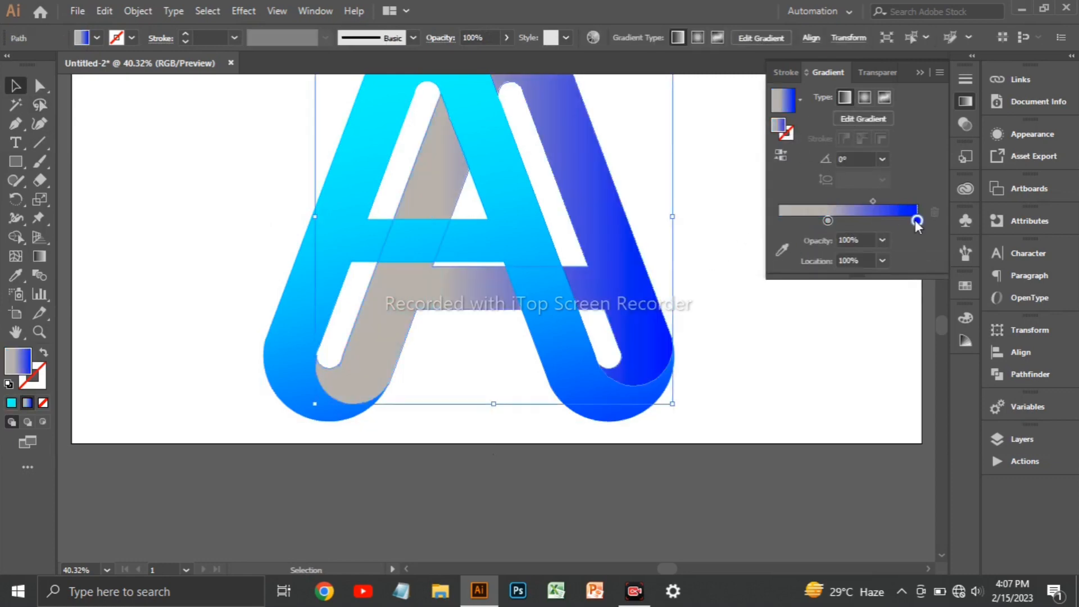
{"action": "double_click", "coordinate": [916, 220]}
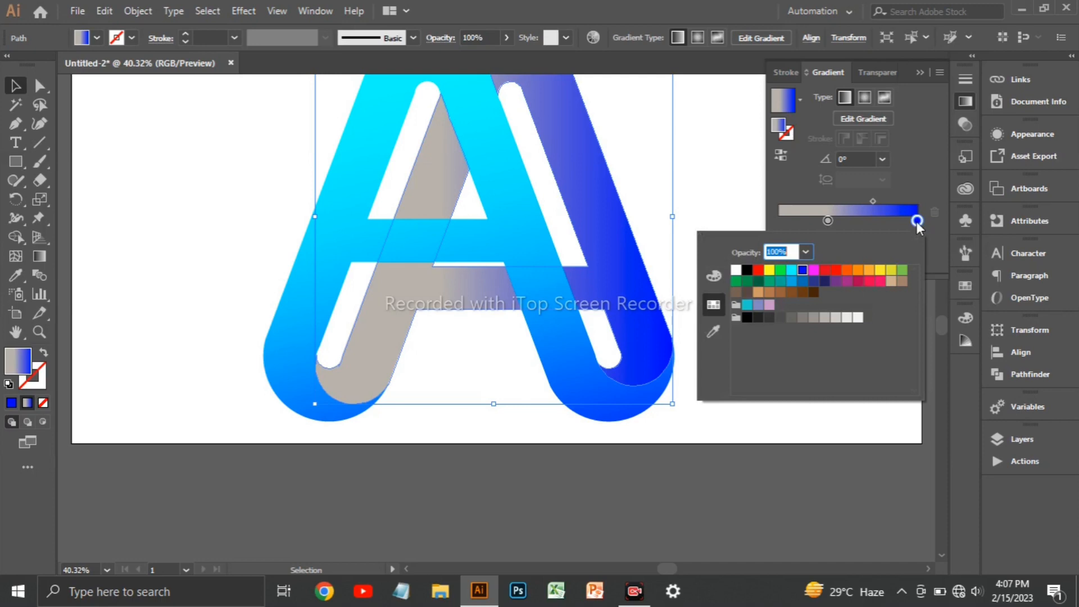
{"action": "left_click", "coordinate": [814, 318]}
{"action": "left_click", "coordinate": [825, 318]}
{"action": "left_click", "coordinate": [847, 317]}
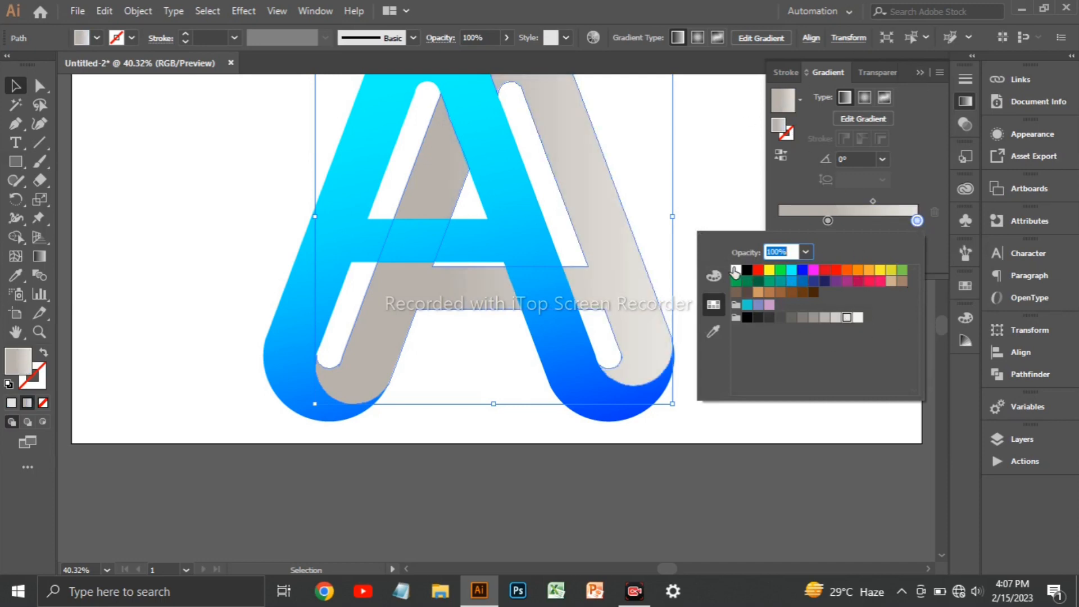
{"action": "left_click", "coordinate": [735, 270]}
{"action": "left_click", "coordinate": [857, 317]}
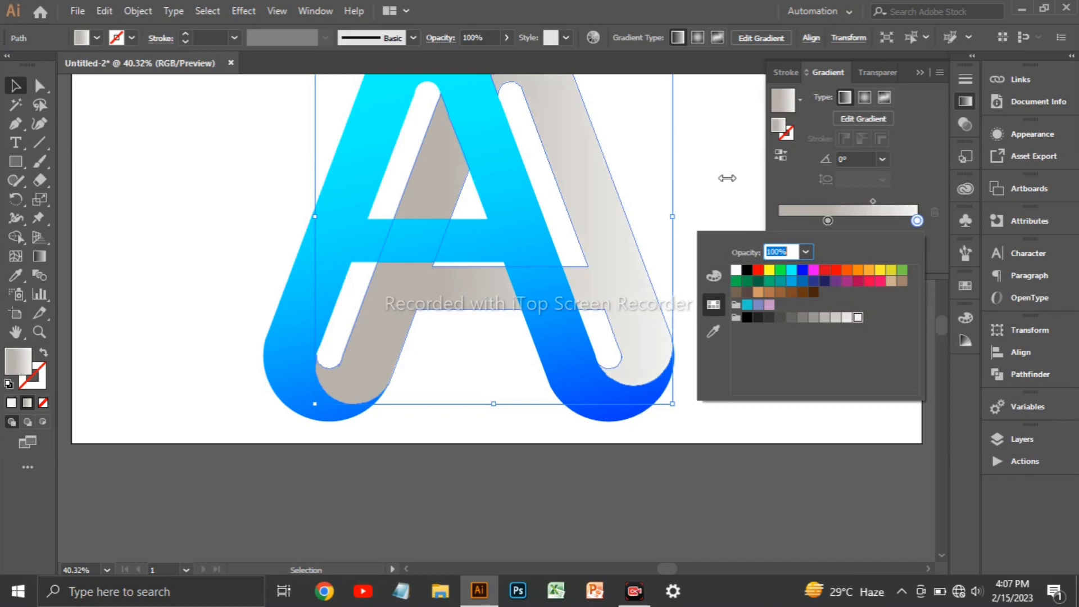
Step: Redirect the rear A's grey gradient downward at about -81.2° and fit the artboard in the window
{"action": "left_click", "coordinate": [40, 258]}
{"action": "left_click_drag", "start_coordinate": [402, 109], "coordinate": [464, 502]}
{"action": "left_click", "coordinate": [16, 85]}
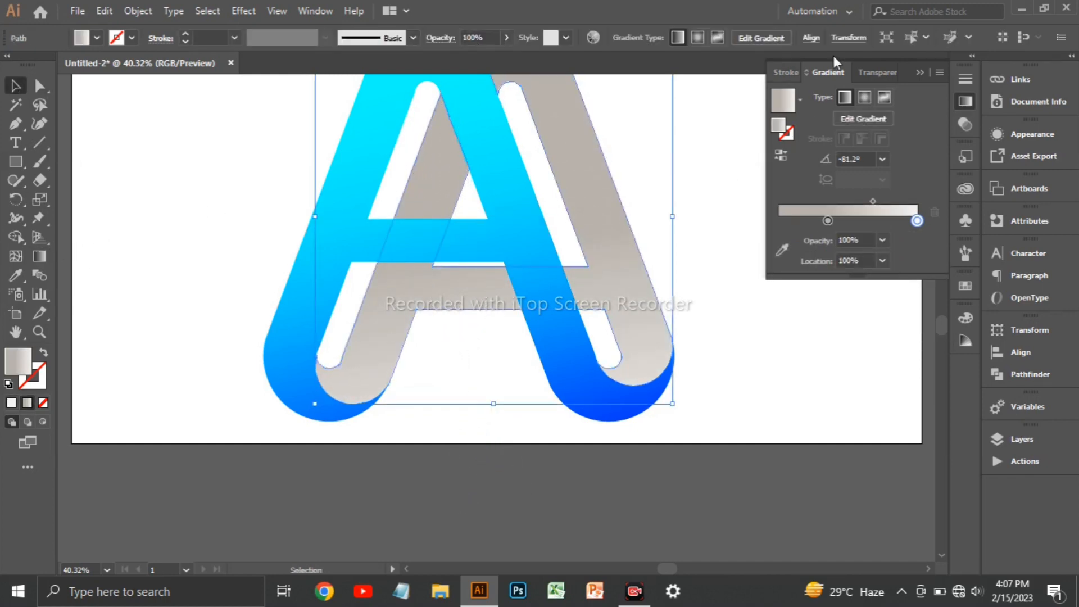
{"action": "left_click", "coordinate": [278, 11]}
{"action": "left_click", "coordinate": [360, 104]}
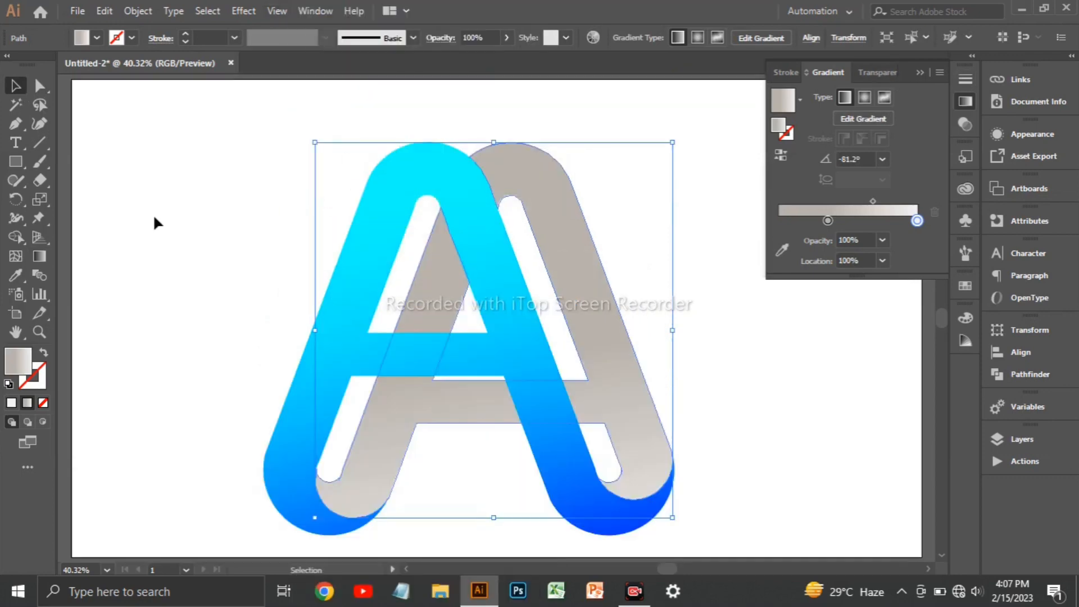
Step: Redirect the rear A's gradient upward at about 92.5°, with its grey stop at 26% and its midpoint shifted toward that stop
{"action": "left_click", "coordinate": [43, 255]}
{"action": "left_click_drag", "start_coordinate": [710, 515], "coordinate": [640, 96]}
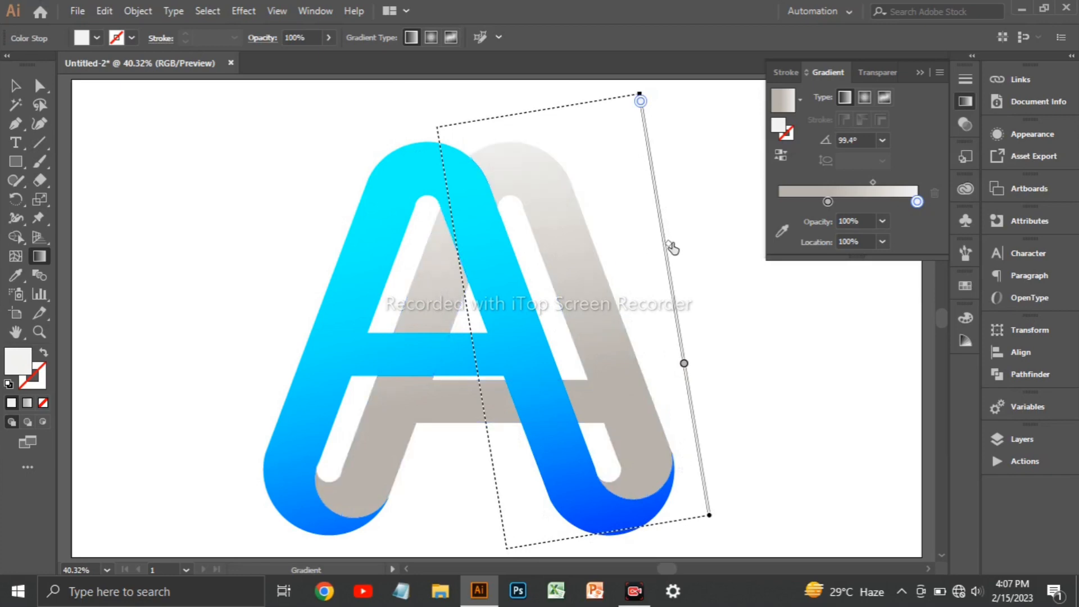
{"action": "left_click_drag", "start_coordinate": [683, 365], "coordinate": [692, 406]}
{"action": "left_click_drag", "start_coordinate": [668, 266], "coordinate": [659, 219]}
{"action": "left_click_drag", "start_coordinate": [551, 86], "coordinate": [653, 437]}
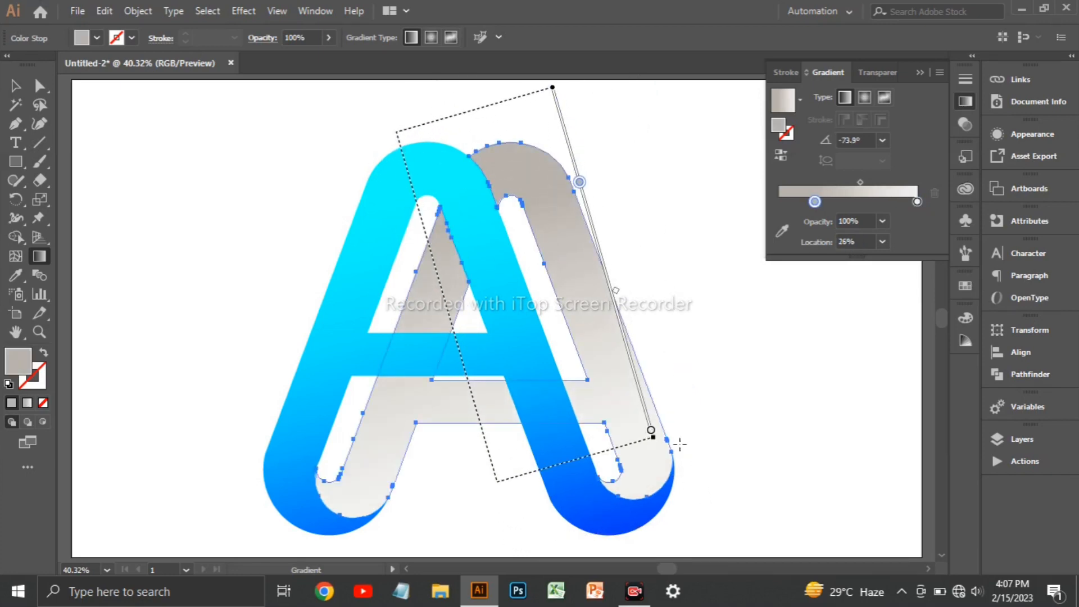
{"action": "left_click_drag", "start_coordinate": [699, 465], "coordinate": [678, 117]}
Step: Change the darker grey stop of the rear A's gradient to the R=204 G=204 B=204 swatch
{"action": "double_click", "coordinate": [814, 202]}
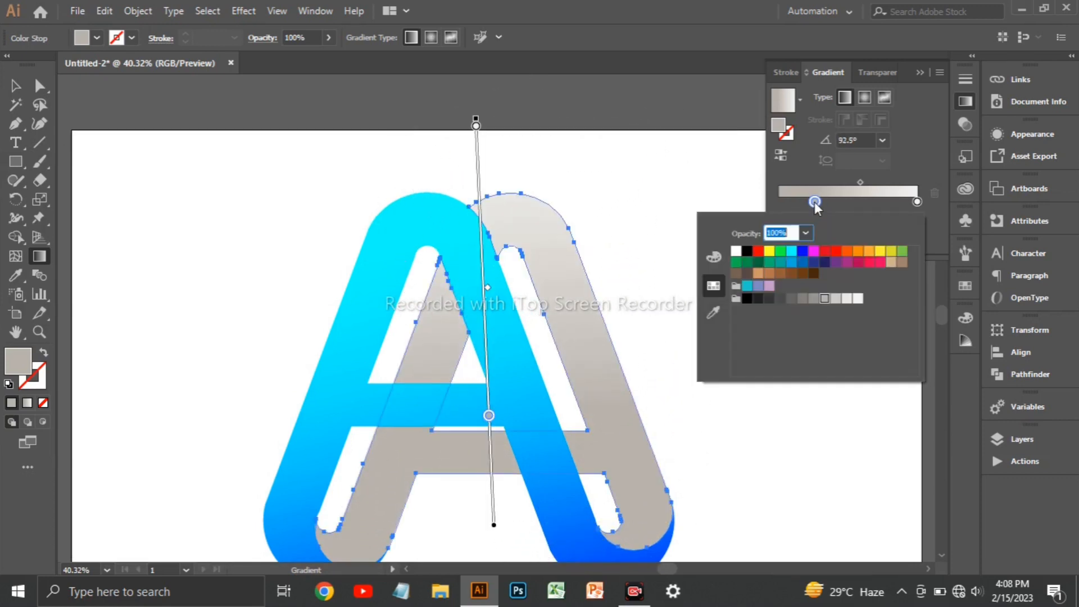
{"action": "left_click", "coordinate": [846, 298]}
{"action": "left_click", "coordinate": [836, 298]}
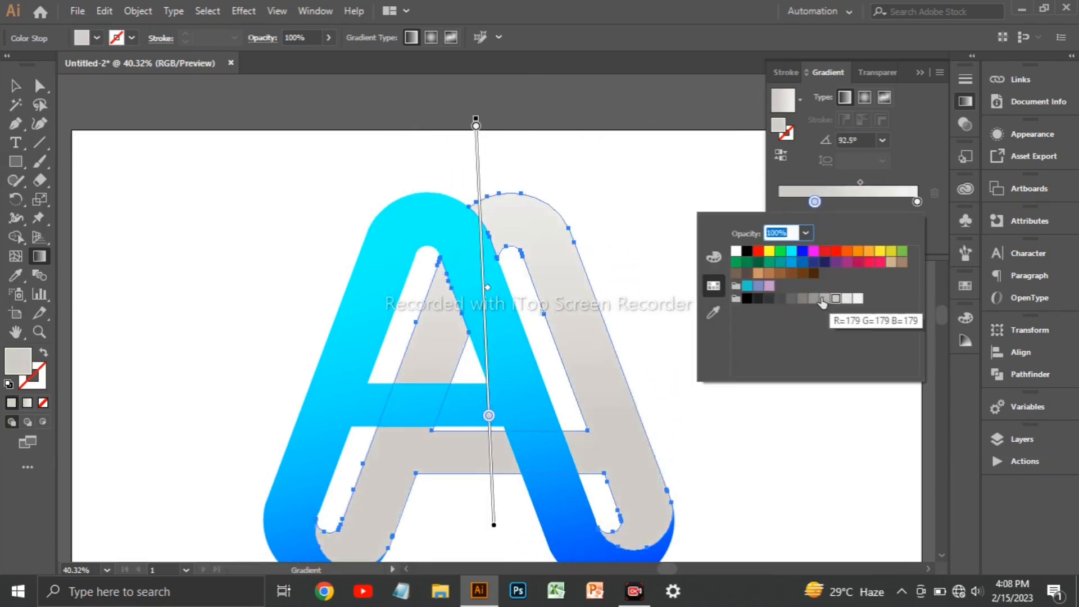
{"action": "left_click", "coordinate": [824, 298]}
{"action": "left_click", "coordinate": [835, 299]}
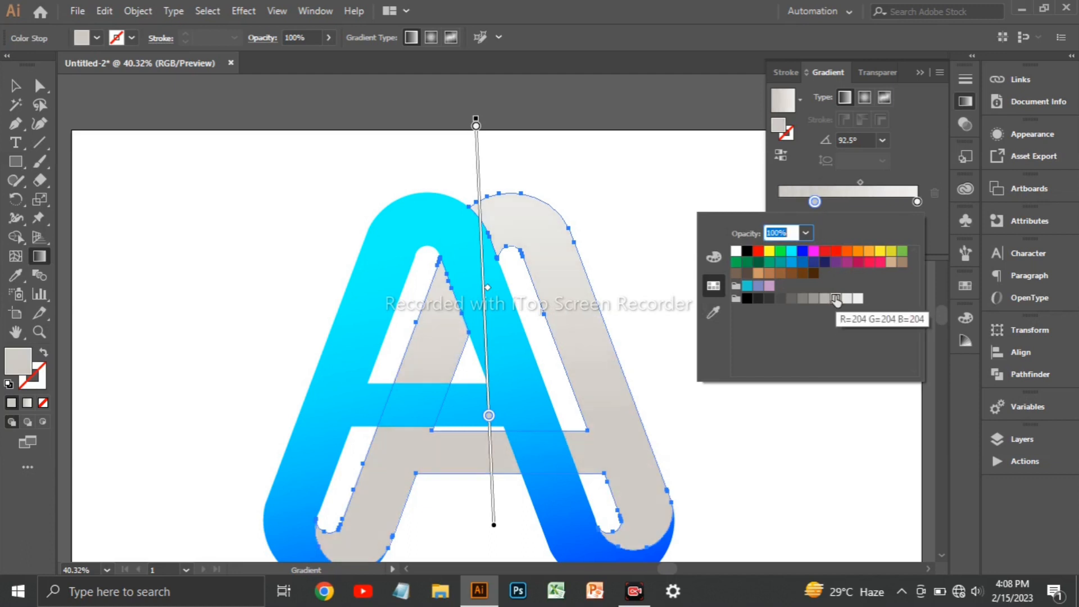
Step: Redirect the rear A's grey gradient along its outer leg at about 108.3°, with its darker grey stop at about 40%, and deselect it
{"action": "left_click", "coordinate": [34, 260]}
{"action": "mouse_move", "coordinate": [702, 514]}
{"action": "left_mouse_down"}
{"action": "mouse_move", "coordinate": [554, 101]}
{"action": "mouse_move", "coordinate": [568, 106]}
{"action": "left_mouse_up"}
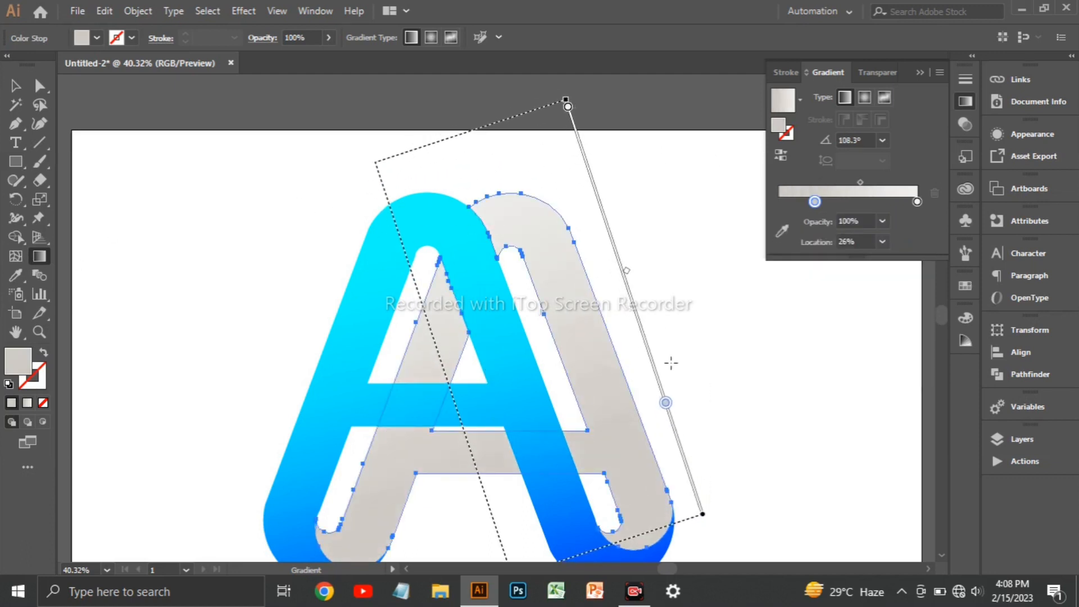
{"action": "left_click_drag", "start_coordinate": [652, 362], "coordinate": [647, 347]}
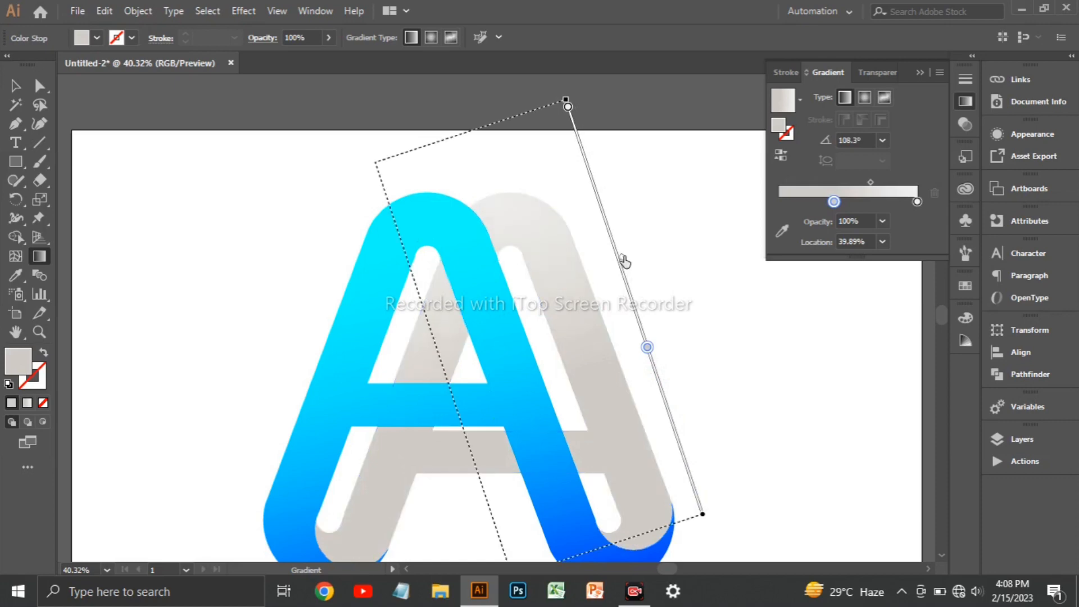
{"action": "left_click", "coordinate": [15, 85]}
{"action": "left_click", "coordinate": [284, 240]}
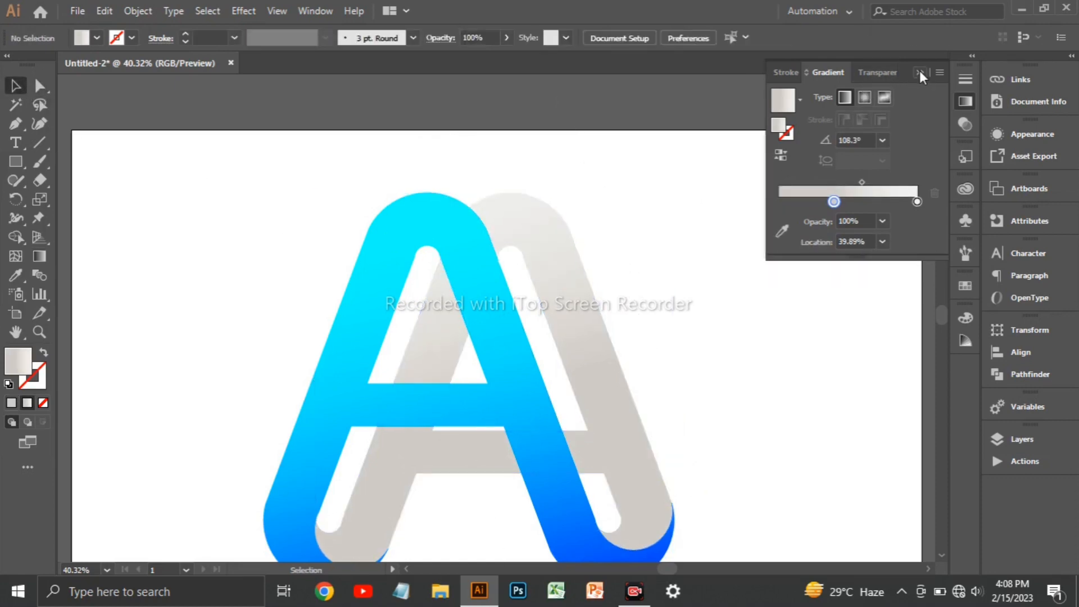
{"action": "left_click", "coordinate": [920, 72]}
Step: Select all shapes of both letters and group them into one logo
{"action": "left_click", "coordinate": [277, 10]}
{"action": "left_click", "coordinate": [376, 109]}
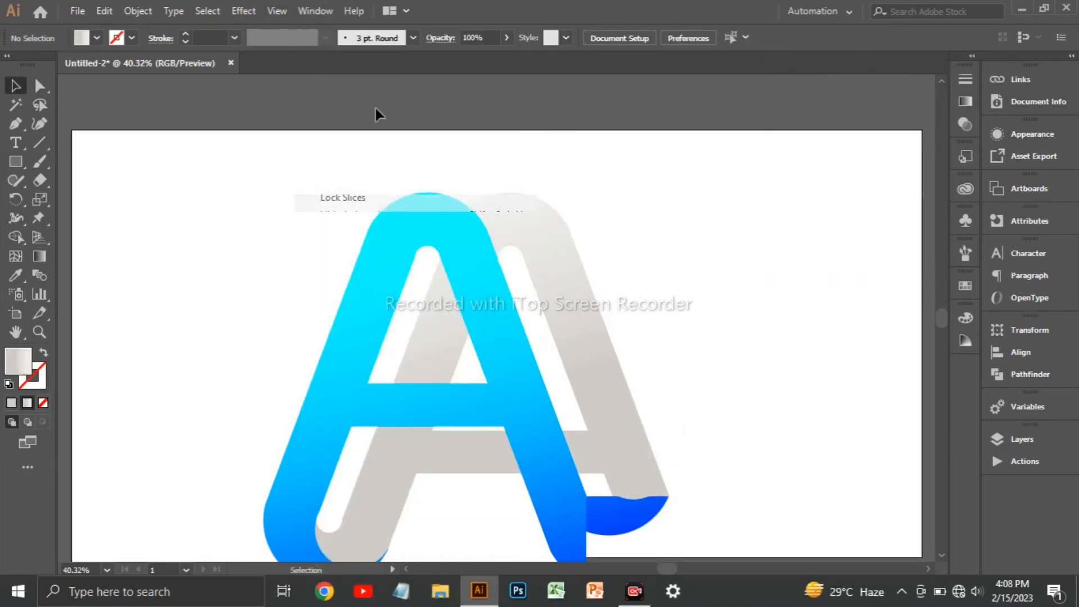
{"action": "left_click_drag", "start_coordinate": [272, 153], "coordinate": [633, 360]}
{"action": "right_click", "coordinate": [596, 258]}
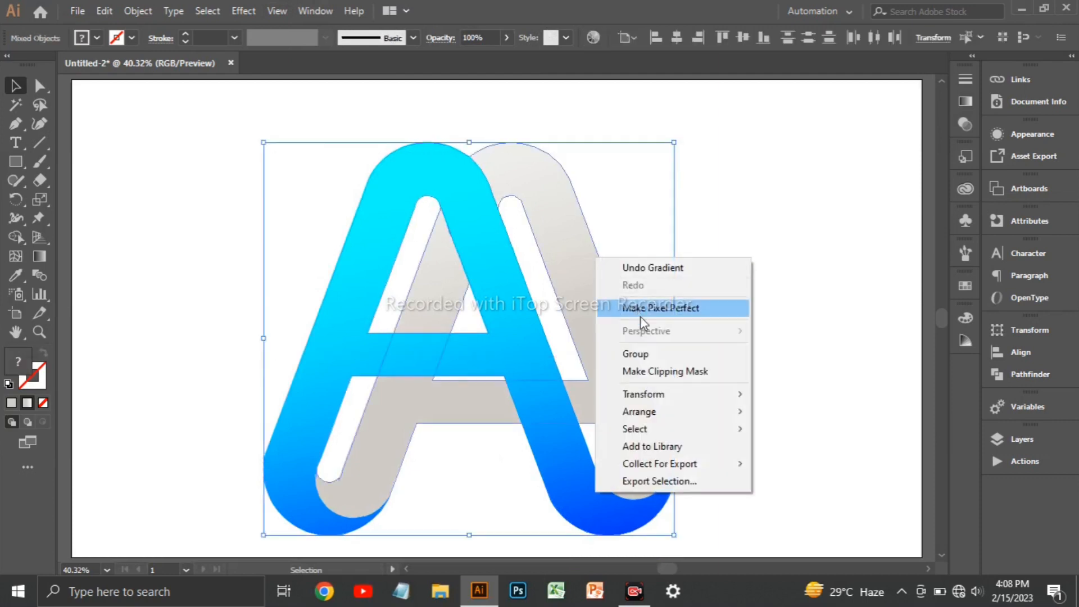
{"action": "left_click", "coordinate": [640, 309]}
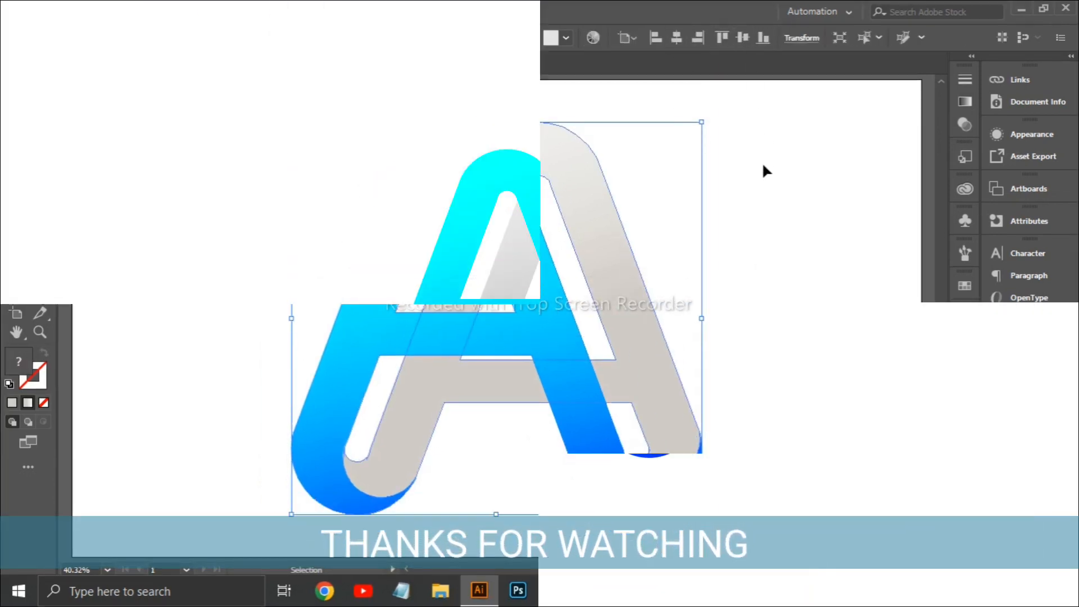